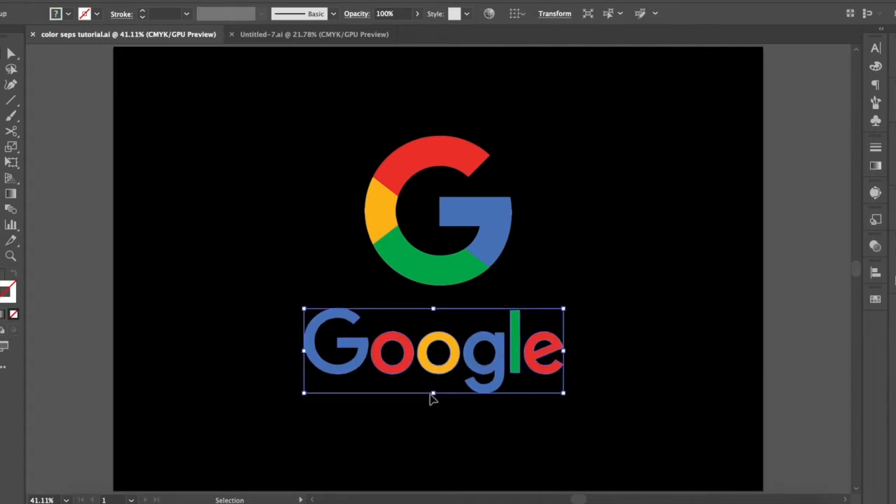
Enlarge the Google wordmark proportionally about its top center and move the G icon slightly upward above it
drag(435, 393, 427, 453)
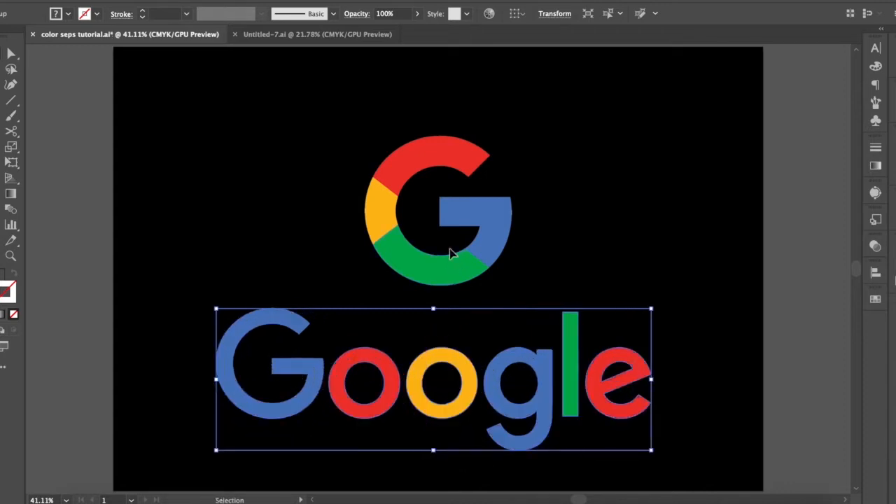
drag(458, 220, 457, 188)
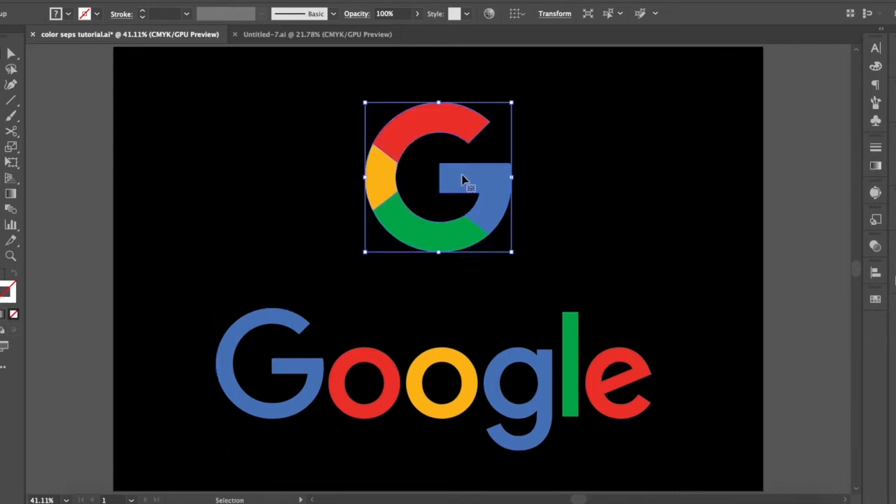
click(625, 216)
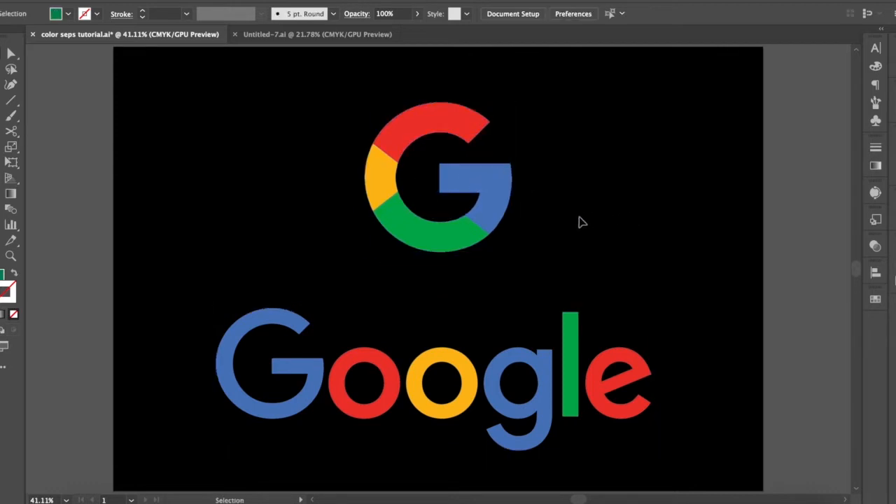
Select both logos and examine their list of current colors in Recolor Artwork without changing anything
click(576, 382)
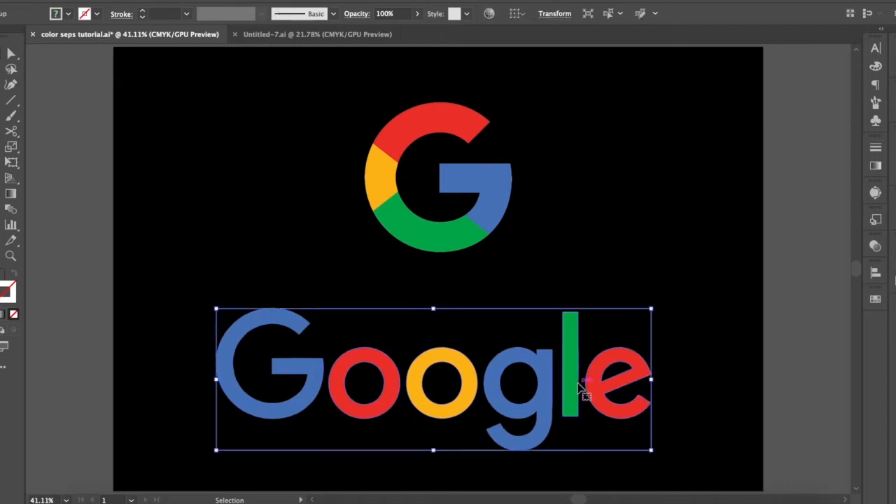
shift+click(434, 118)
click(489, 14)
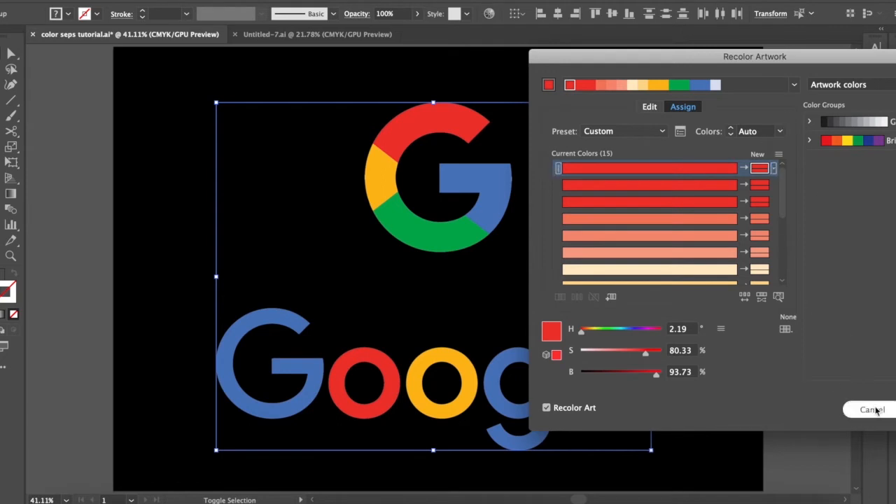
click(872, 409)
click(620, 270)
Select all red shapes with the Magic Wand and give them one uniform red sampled from the G icon
key(y)
click(455, 117)
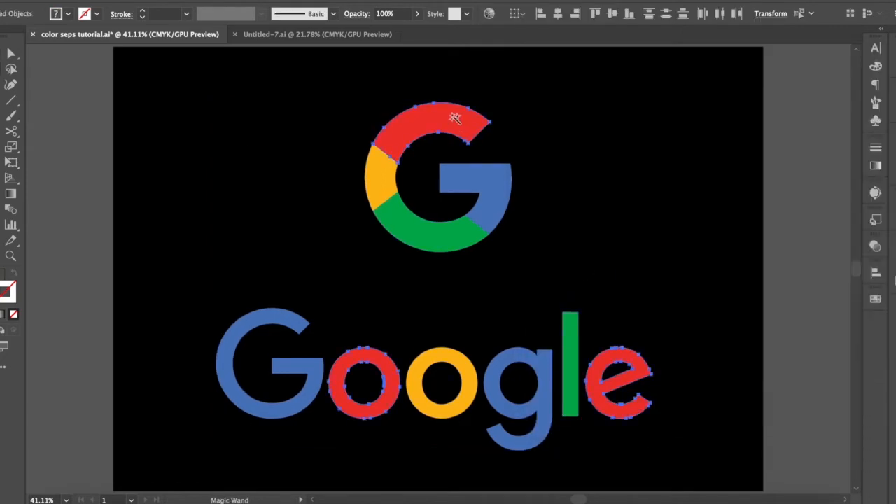
click(68, 14)
key(Escape)
key(i)
click(468, 122)
click(875, 192)
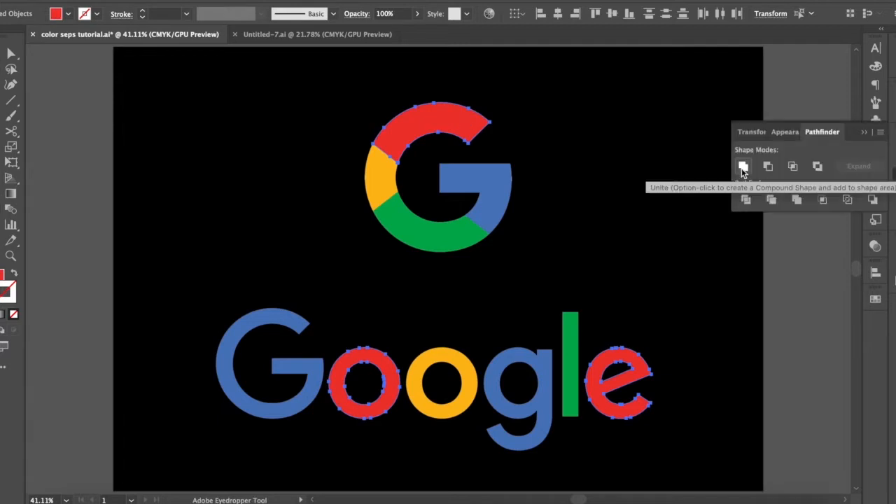
Unify the fills of the blue, yellow and green shapes by selecting each color with the Magic Wand and sampling the G icon
key(y)
click(497, 178)
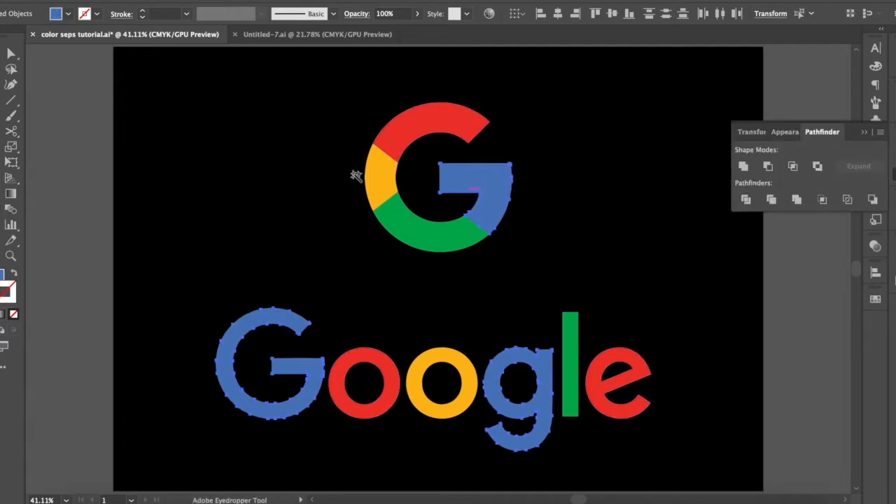
click(381, 176)
click(436, 272)
click(436, 236)
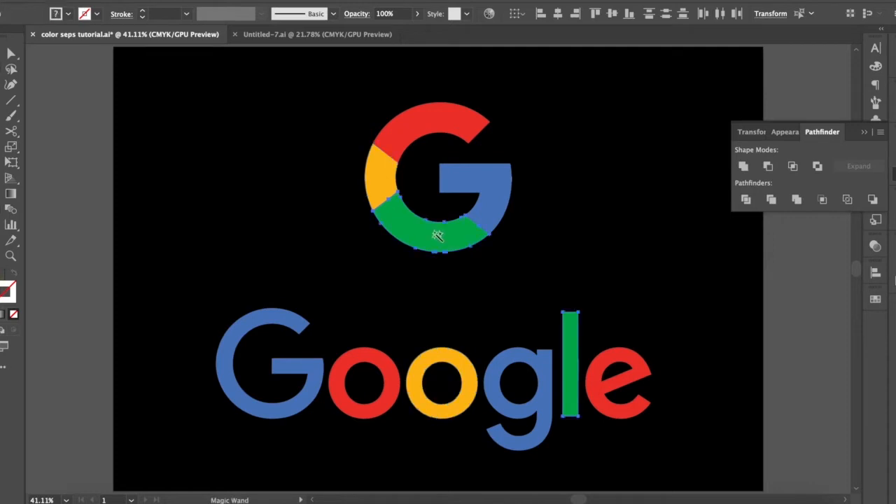
Select all artwork and recheck its current colors in Recolor Artwork, leaving the dialog without changes
key(v)
click(507, 248)
key(ctrl+a)
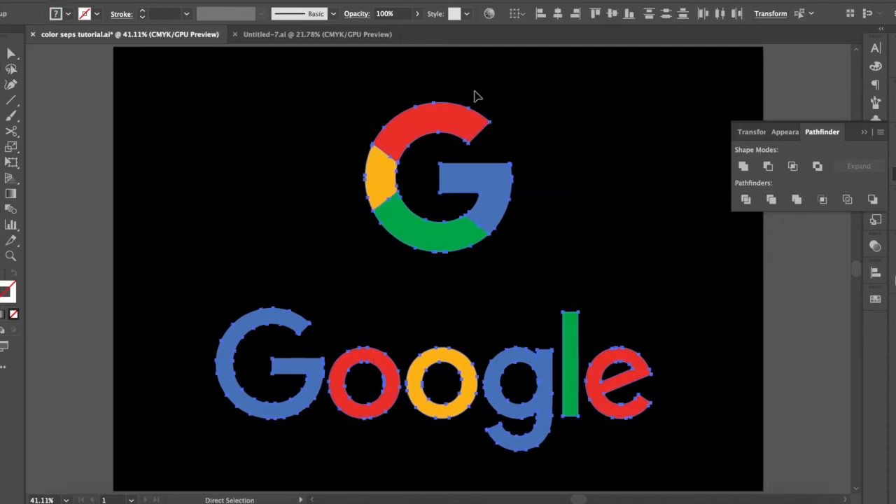
click(489, 14)
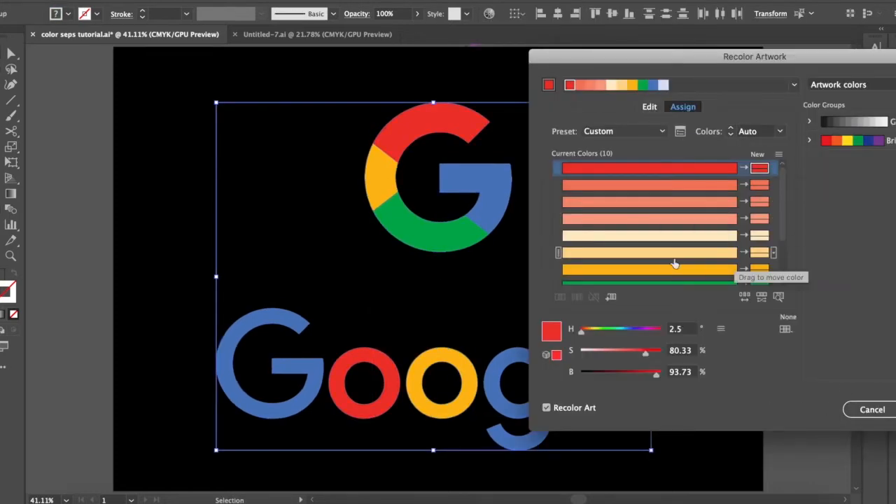
click(868, 410)
click(611, 264)
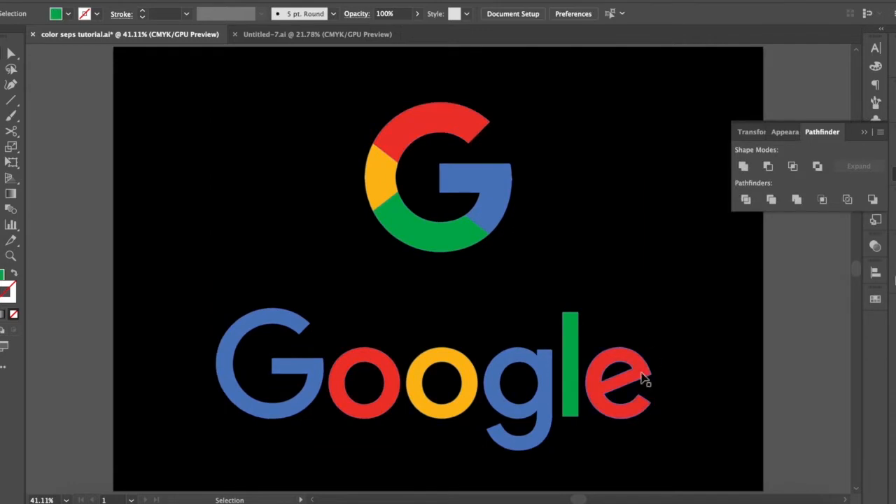
Select the red, green, blue and yellow shapes in turn with the Magic Wand and unite each color with Pathfinder
key(y)
click(644, 375)
click(743, 166)
click(571, 322)
click(743, 166)
click(539, 370)
click(743, 166)
click(465, 371)
click(743, 167)
Ungroup the combined logo artwork
key(v)
click(588, 284)
click(464, 368)
right_click(464, 368)
key(Escape)
click(370, 315)
click(298, 326)
right_click(310, 326)
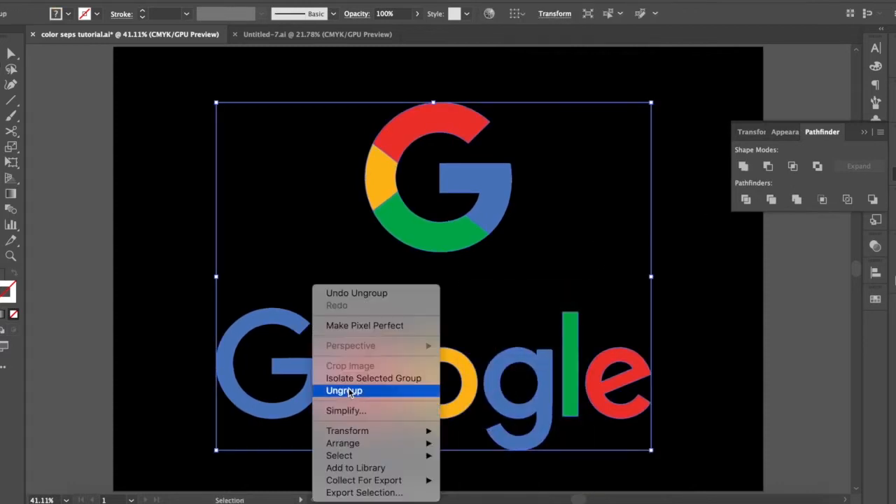
click(340, 392)
Select the colored shapes one after another to check which letters and icon parts are joined together
click(342, 250)
click(289, 326)
click(388, 371)
click(464, 375)
click(568, 338)
shift+click(598, 369)
shift+click(486, 396)
shift+click(456, 400)
shift+click(387, 408)
Try deleting the united color shapes to expose leftover pieces, and undo the deletion
drag(660, 428, 250, 340)
click(315, 397)
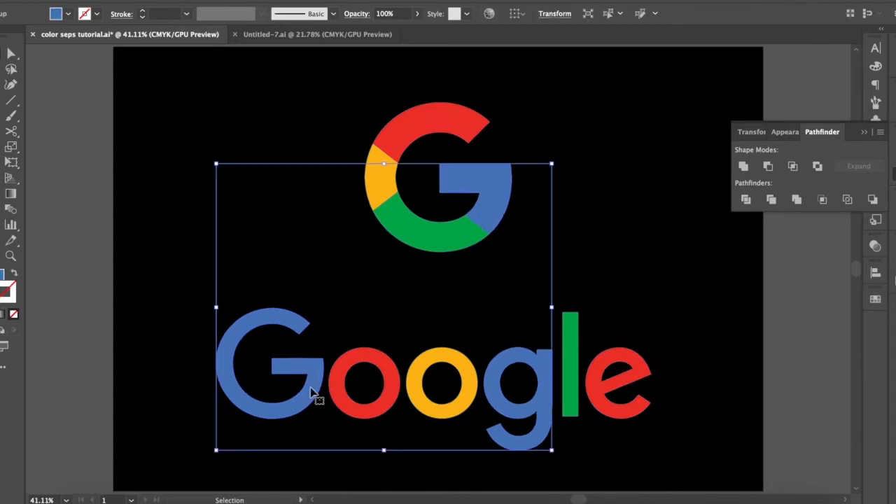
shift+click(396, 394)
key(Delete)
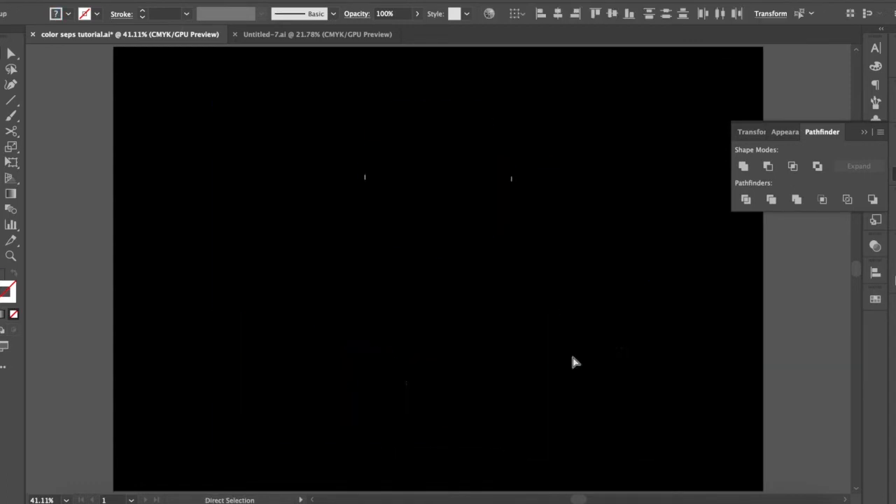
key(ctrl+z)
click(576, 274)
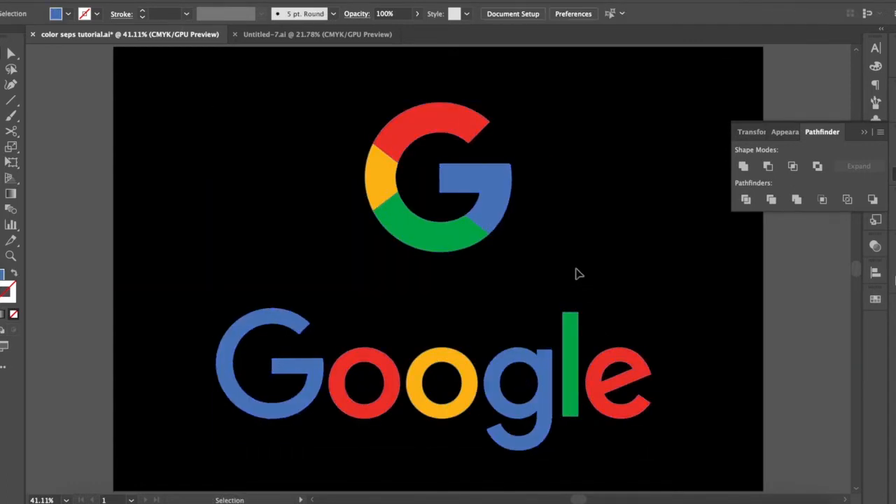
Examine the stray fragments behind the G icon by repeating the deletion at closer range and undoing it
scroll(345, 194, up, 5)
key(ctrl+shift+z)
key(ctrl+a)
click(461, 206)
key(ctrl+z)
key(ctrl+shift+z)
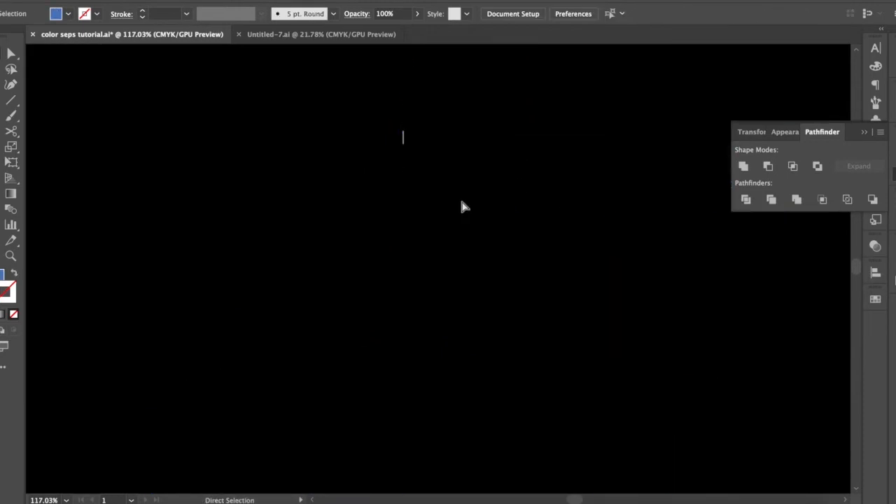
key(ctrl+z)
key(ctrl+z)
key(v)
key(ctrl+0)
Isolate the logo group, cut the united color shapes out of it and delete everything left on the artboard
click(392, 297)
shift+click(435, 119)
shift+click(435, 119)
double_click(439, 230)
click(438, 231)
shift+click(411, 137)
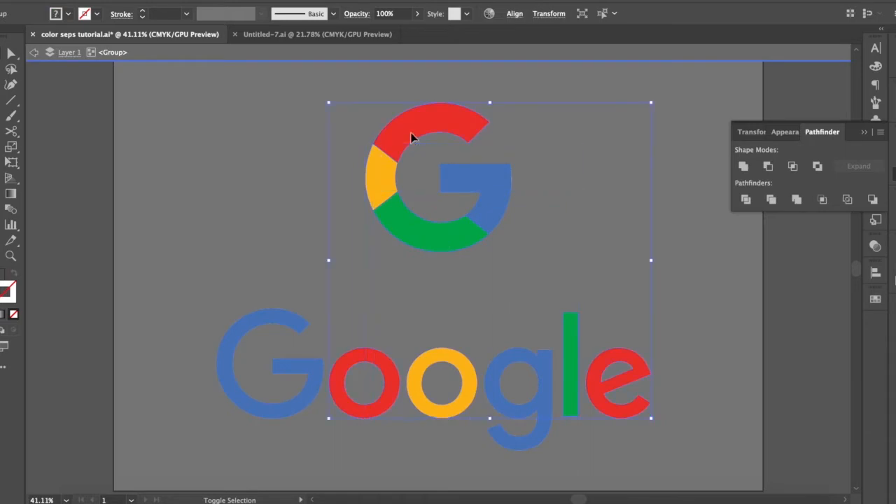
key(ctrl+x)
key(ctrl+a)
key(Delete)
key(Escape)
key(ctrl+a)
key(Delete)
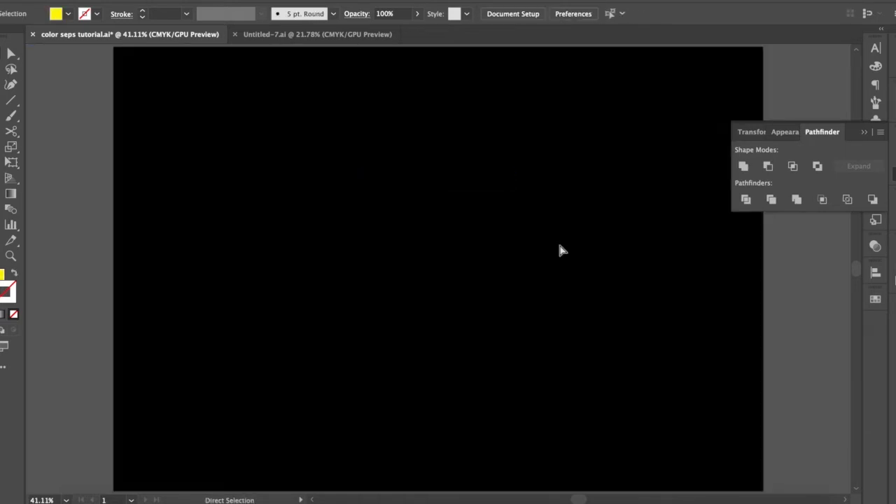
Paste the cut color shapes in front at their original position and group them
key(ctrl+f)
key(ctrl+g)
click(567, 270)
click(861, 132)
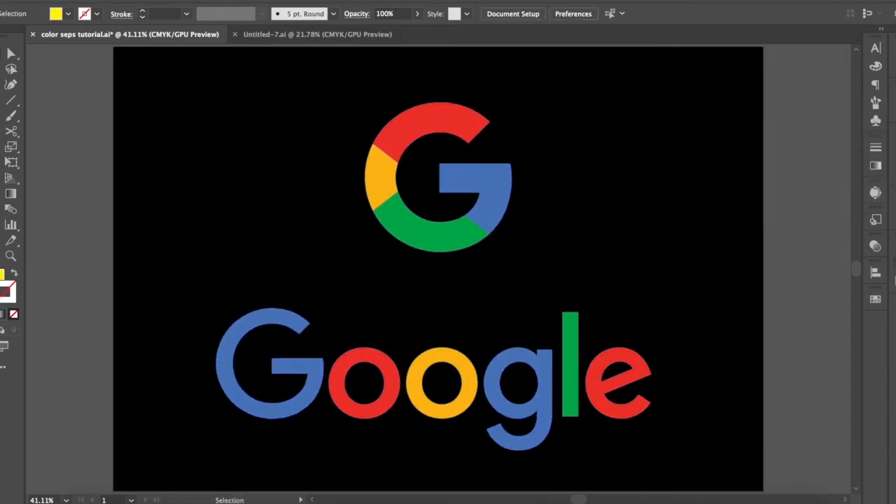
Expand the docked panels to reveal the layer list, narrow the dock and fit the artboard in view
click(892, 245)
click(892, 28)
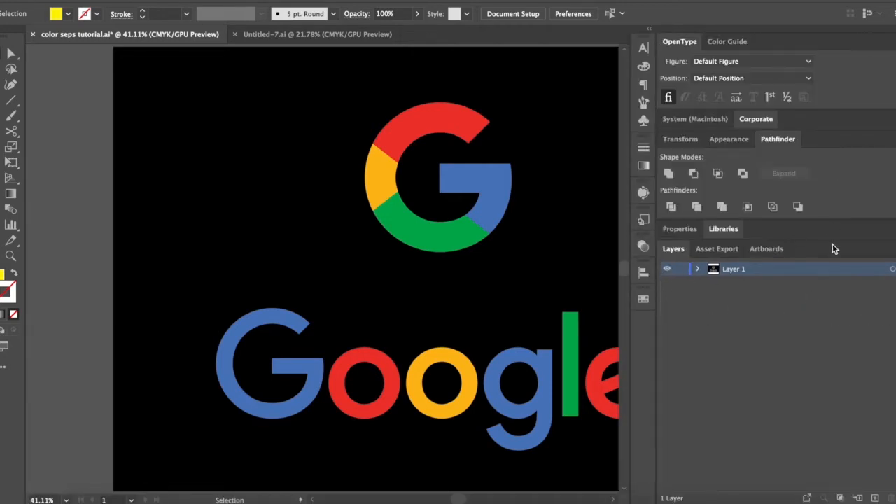
key(ctrl+0)
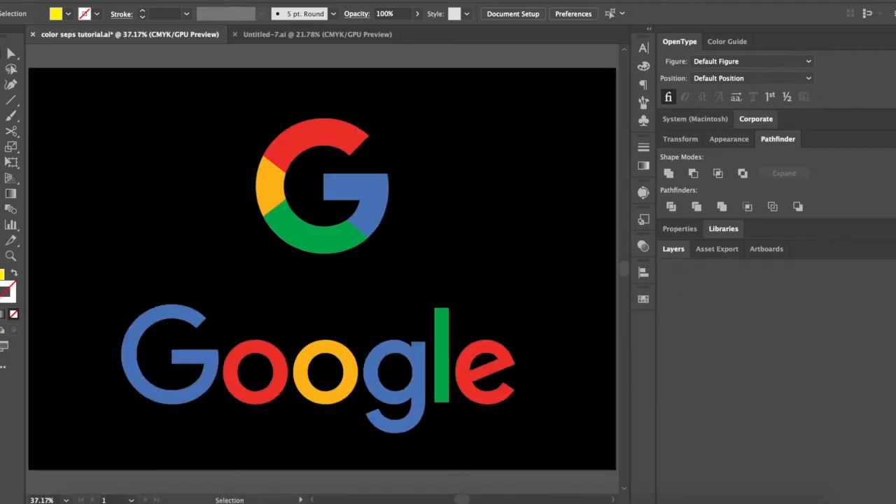
drag(658, 29, 883, 121)
key(super+0)
Rename Layer 1 as blue
double_click(827, 269)
text(bluered)
key(Return)
double_click(821, 270)
text(blue)
key(Return)
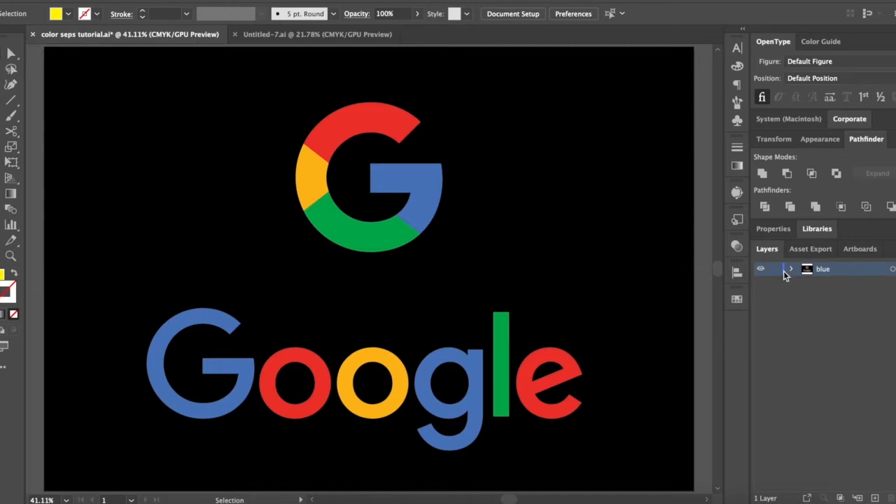
Set the blue layer's identification color to the blue sampled from the G icon
double_click(859, 270)
click(127, 105)
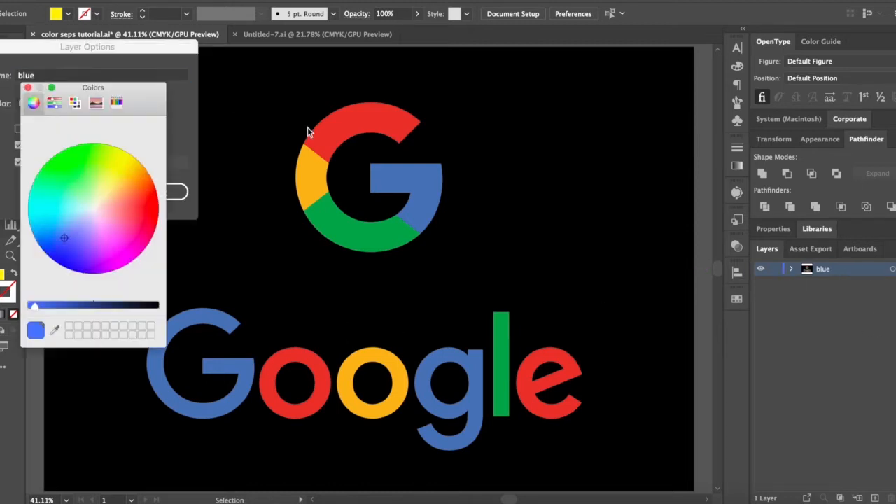
click(57, 331)
click(434, 175)
click(28, 88)
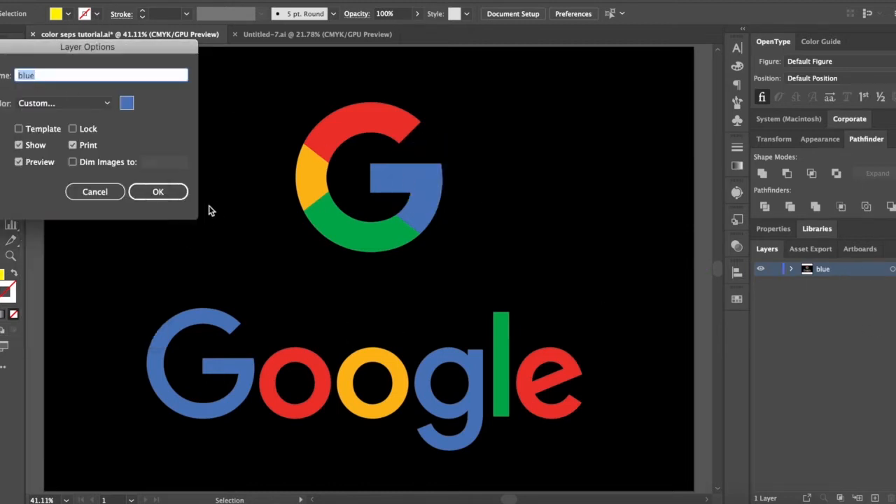
key(Return)
Duplicate the blue layer below itself, rename the copy as red and hide the original
drag(850, 267, 844, 284)
double_click(823, 283)
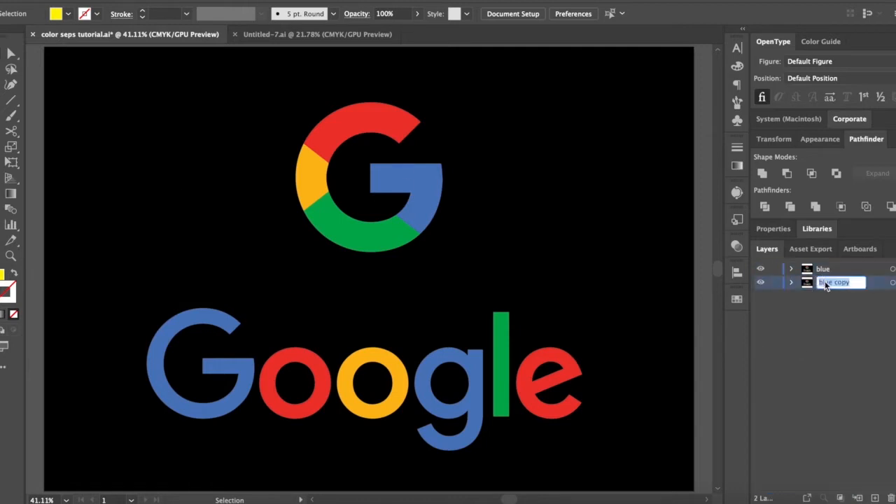
text(red)
key(Return)
Set the red layer's identification color to the red sampled from the G icon
double_click(865, 285)
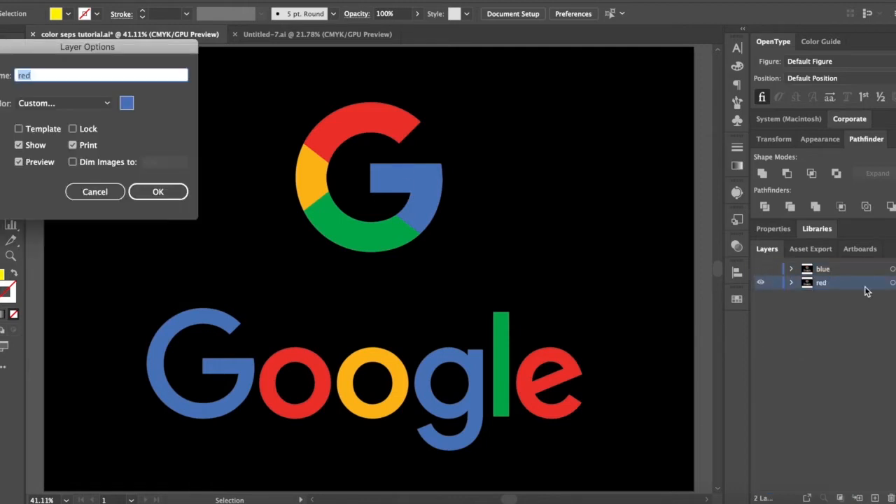
click(126, 103)
click(56, 330)
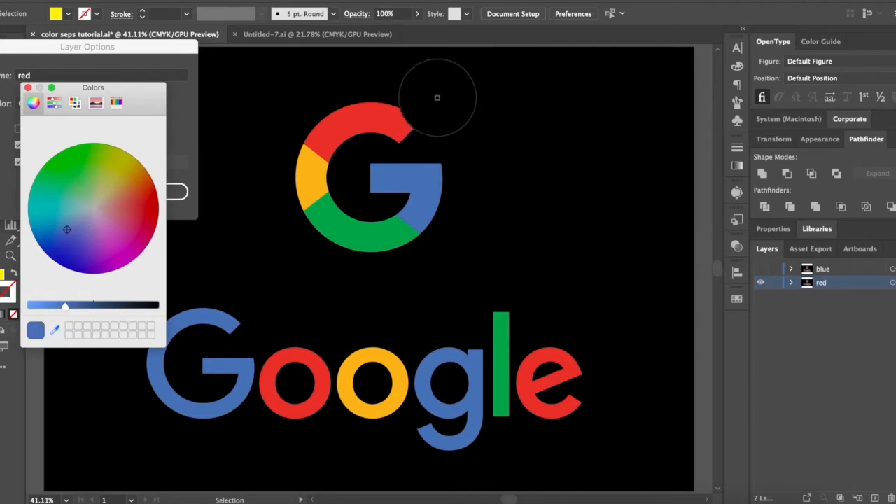
click(390, 118)
click(28, 87)
click(160, 196)
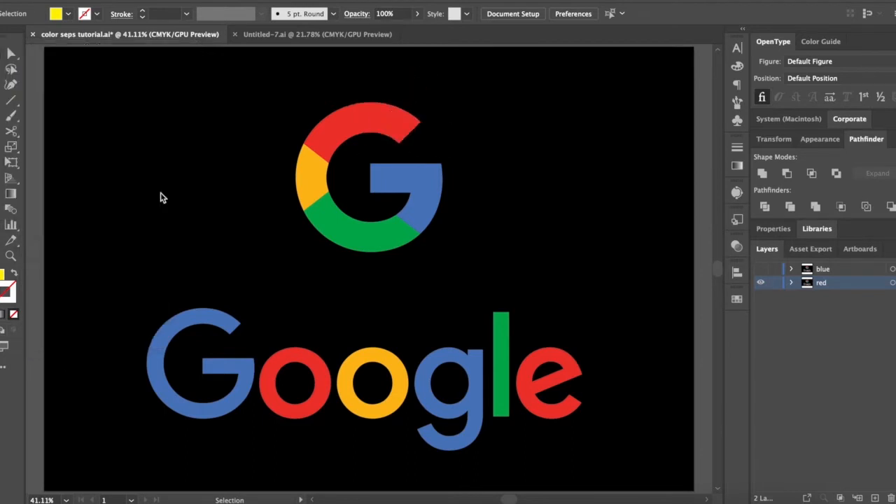
Hide the red layer, duplicate the blue and red layers below the originals and rename the blue copy as yellow
click(760, 283)
shift+click(836, 272)
alt+drag(837, 274, 832, 294)
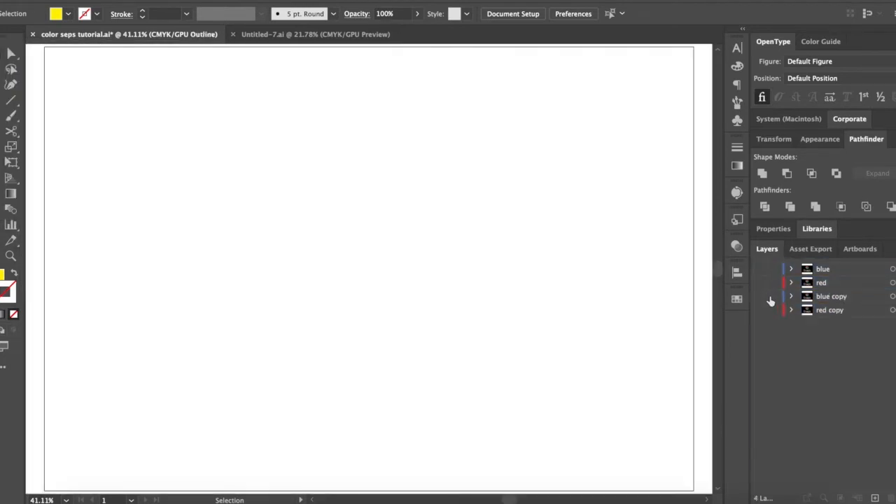
key(super+y)
double_click(832, 297)
text(yellow)
key(Return)
Rename the red layer's copy as green and hide the yellow layer
click(827, 282)
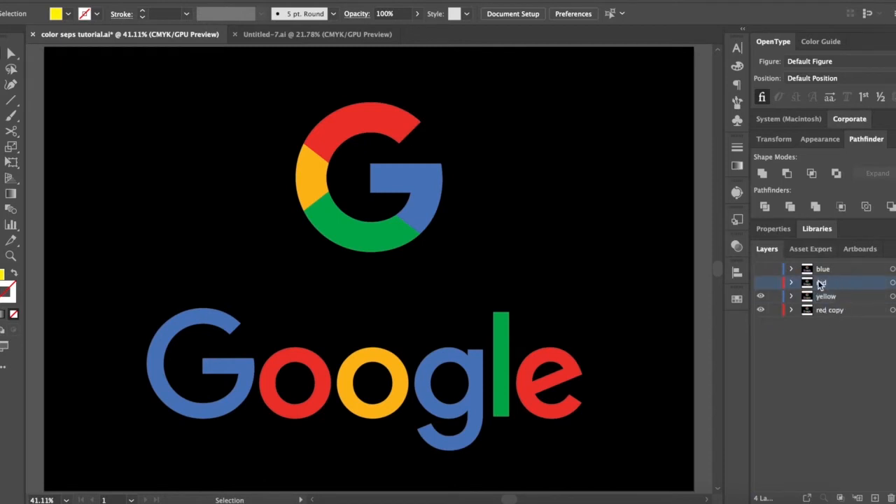
double_click(826, 308)
text(blue)
key(Return)
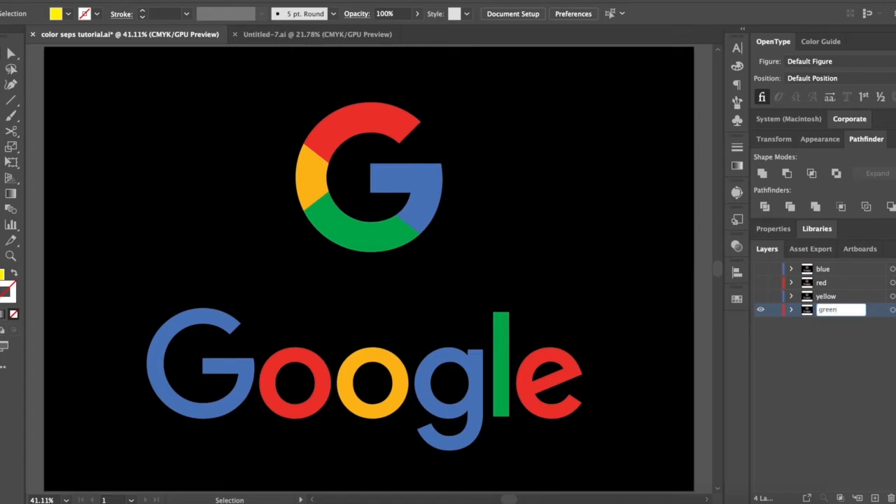
key(Return)
Set the green layer's identification color to the green sampled from the G icon
double_click(855, 310)
click(126, 100)
click(54, 330)
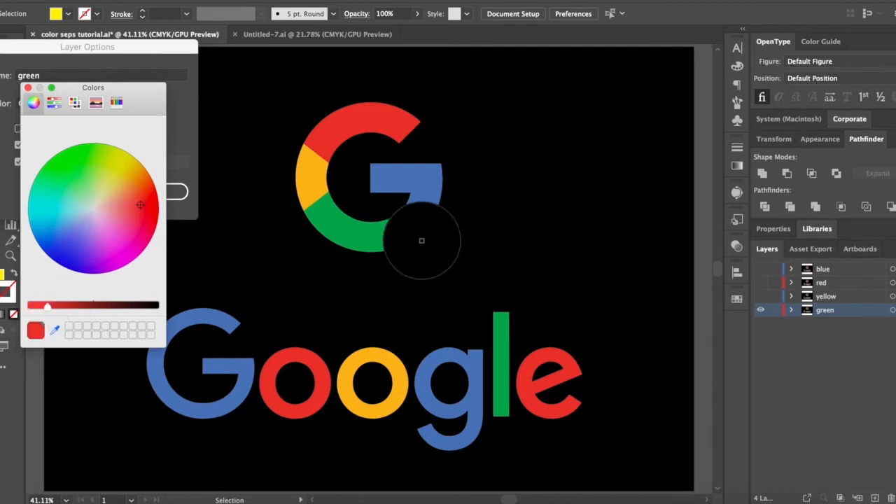
click(389, 226)
click(28, 87)
click(175, 190)
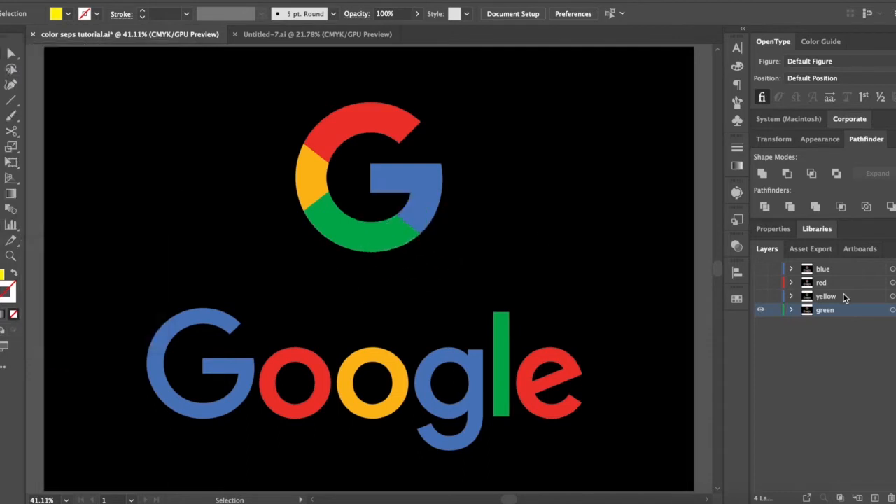
Set the yellow layer's identification color to a bright yellow from the color wheel
double_click(848, 296)
click(127, 103)
click(127, 152)
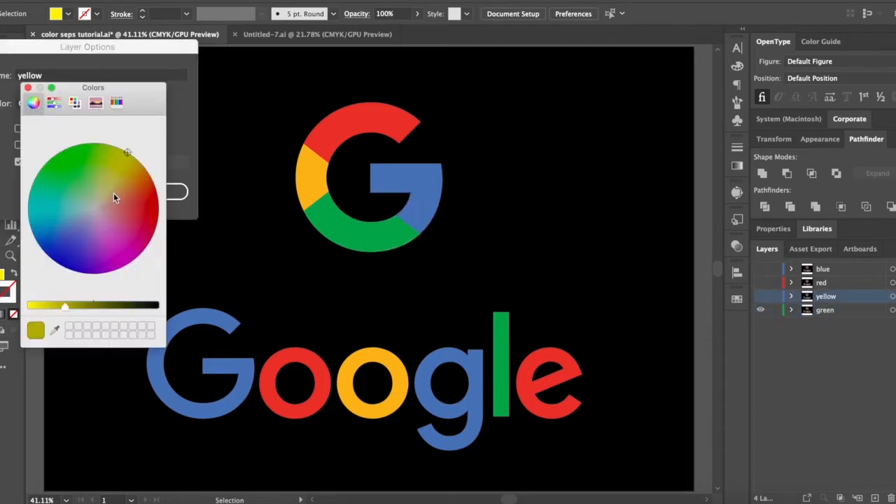
drag(48, 305, 29, 305)
click(28, 87)
click(158, 191)
Set the yellow layer's identification color to the yellow sampled from the G icon
double_click(862, 300)
click(127, 102)
click(54, 330)
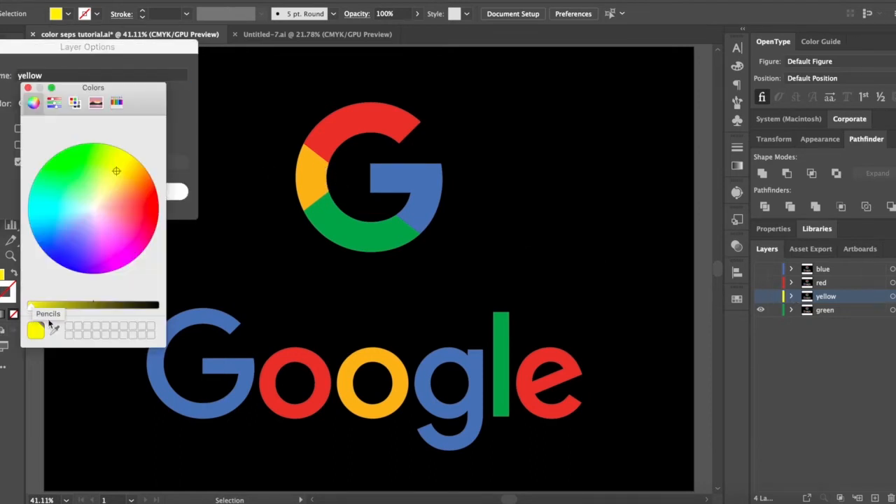
click(307, 171)
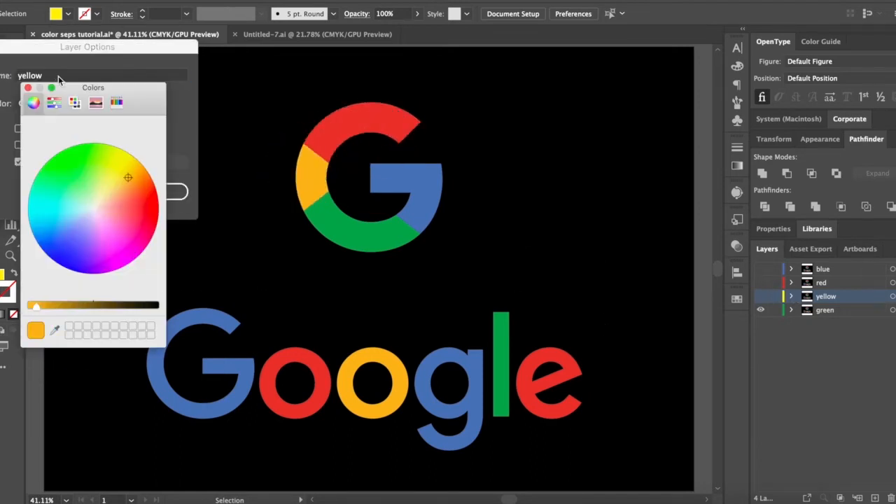
click(28, 87)
click(158, 191)
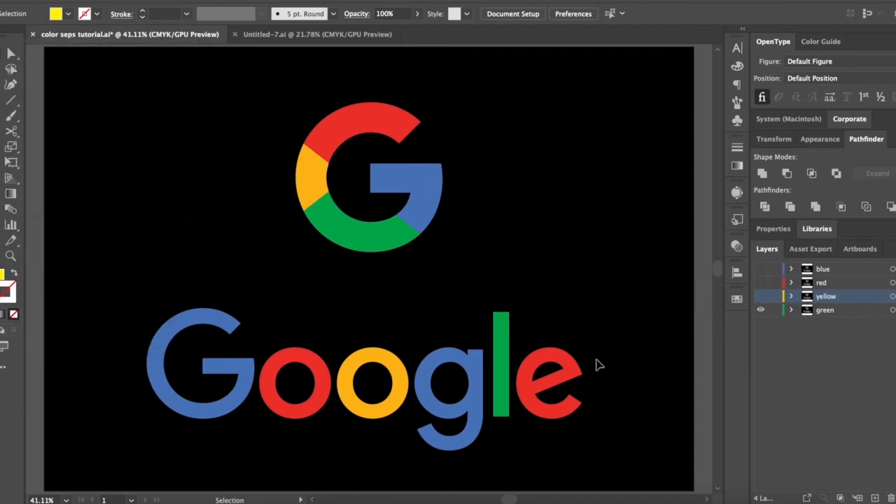
Delete all blue, yellow and red shapes from the green layer using Magic Wand selections
key(y)
click(434, 194)
key(Delete)
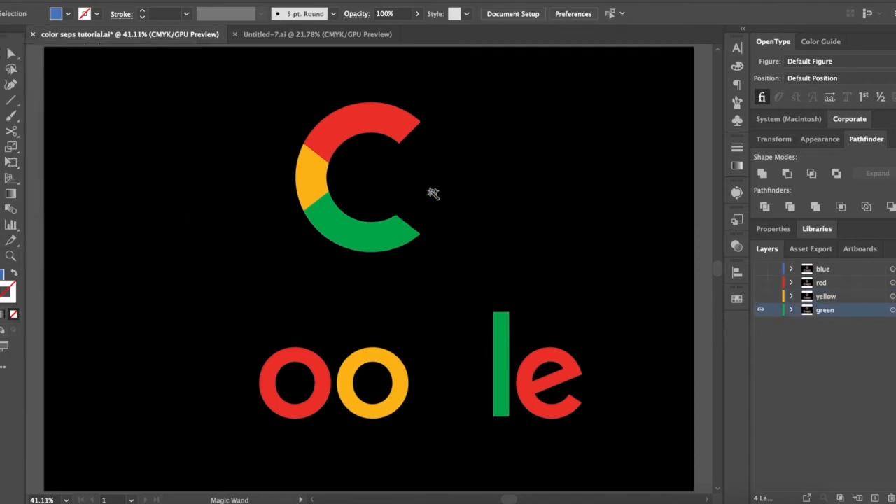
click(311, 169)
key(Delete)
click(365, 119)
key(Delete)
key(v)
Hide the green layer, show the yellow layer and delete its green, blue and red shapes
key(ctrl+y)
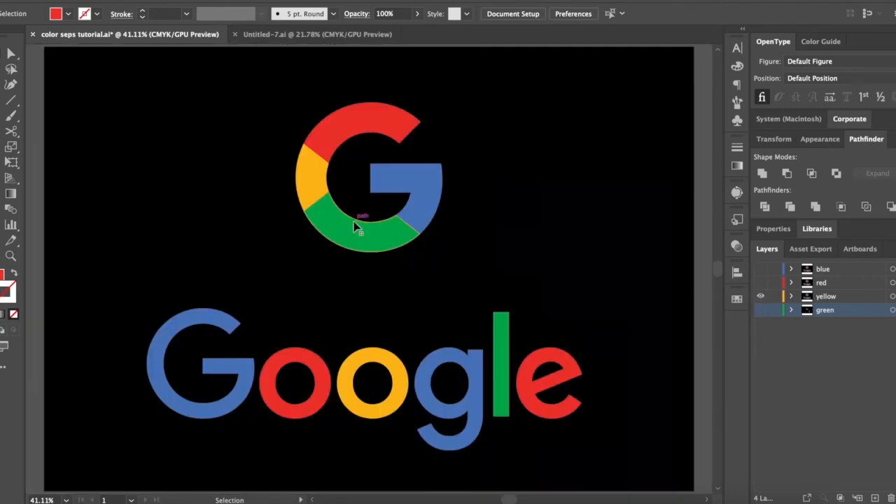
key(ctrl+a)
key(Delete)
key(ctrl+z)
key(y)
click(360, 246)
key(ctrl+a)
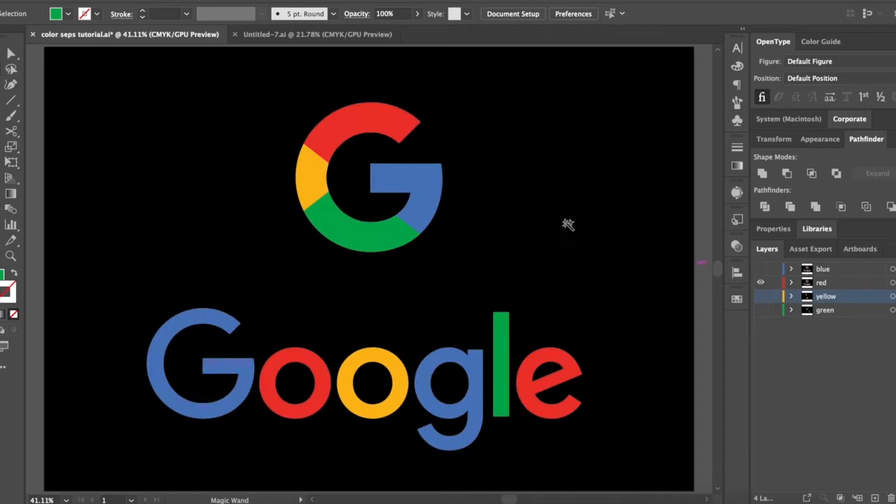
Delete the non-red shapes from the red layer and the non-blue shapes from the blue layer
click(417, 203)
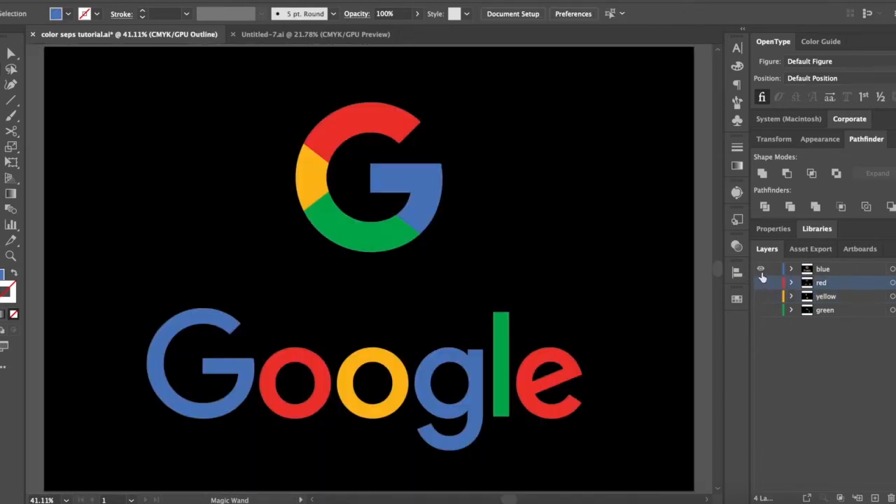
click(296, 176)
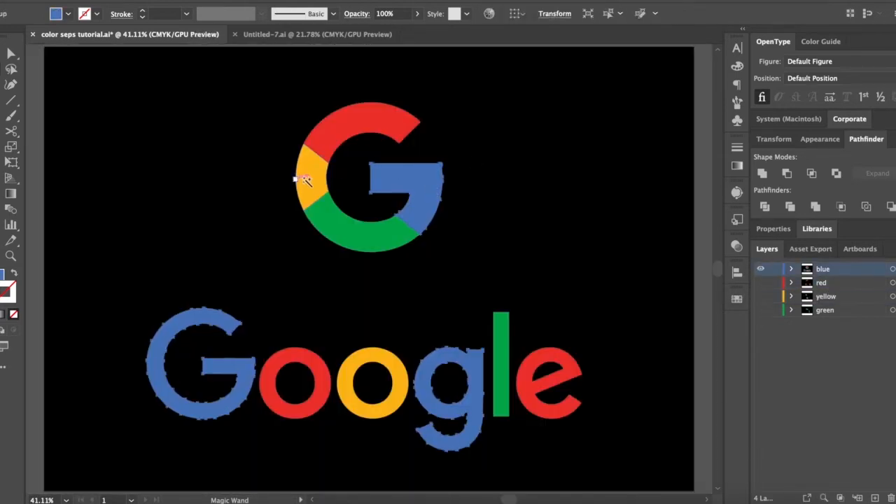
key(Delete)
Check the separations by toggling layer visibility, leaving all four color layers shown
click(760, 270)
click(761, 270)
click(761, 283)
click(760, 269)
click(759, 283)
click(761, 270)
click(761, 283)
Select the black background on all color layers with the Magic Wand and delete it
click(98, 2)
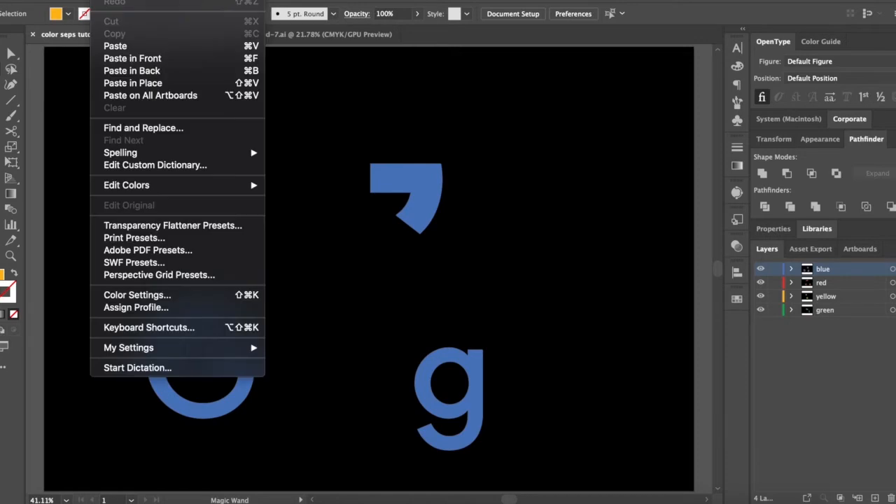
mouse_move(126, 1)
click(162, 75)
key(Delete)
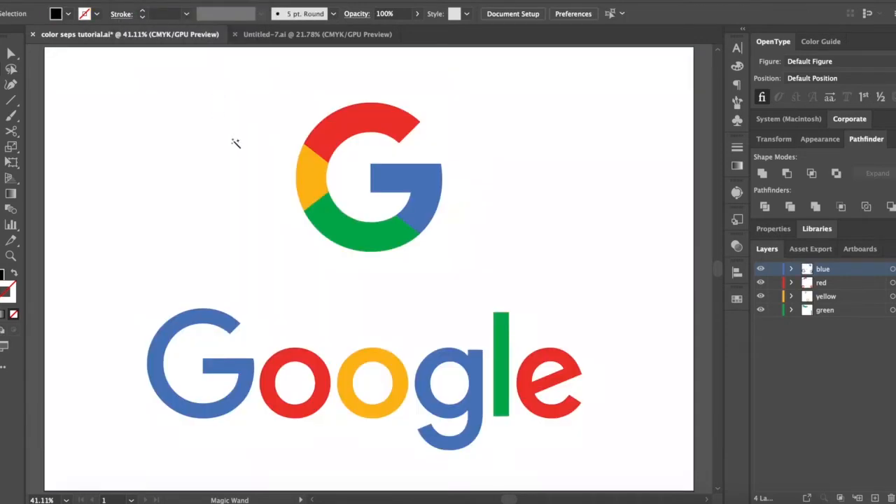
Examine each color separation by hiding the layers one by one and showing them all again
click(760, 296)
click(761, 283)
click(761, 270)
click(760, 270)
click(761, 282)
click(761, 296)
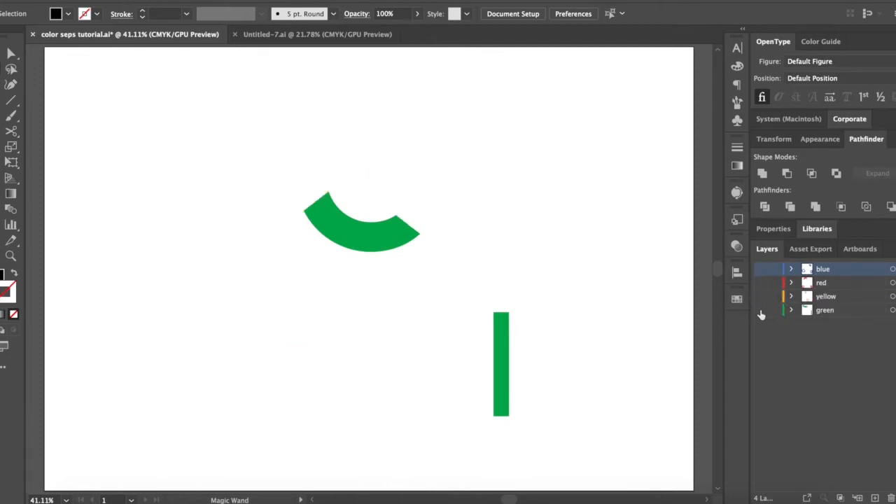
click(760, 296)
click(761, 283)
click(760, 269)
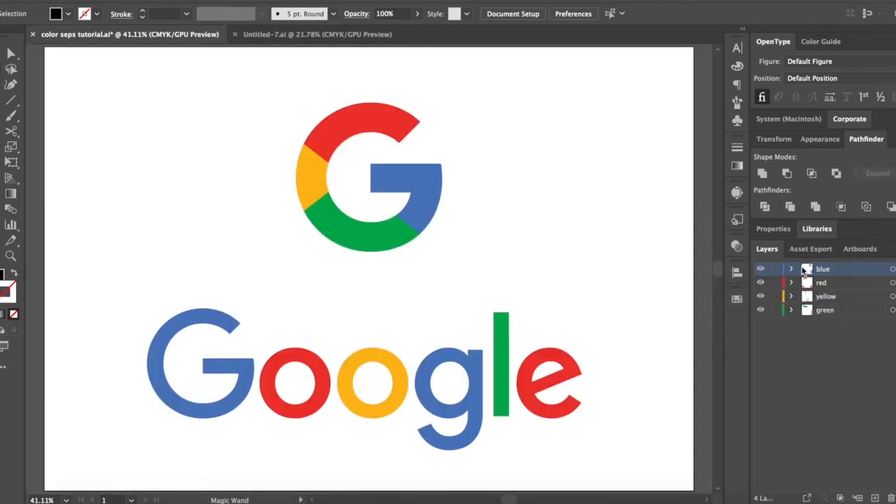
Create a new layer below the green layer and name it white backing
click(828, 312)
click(874, 498)
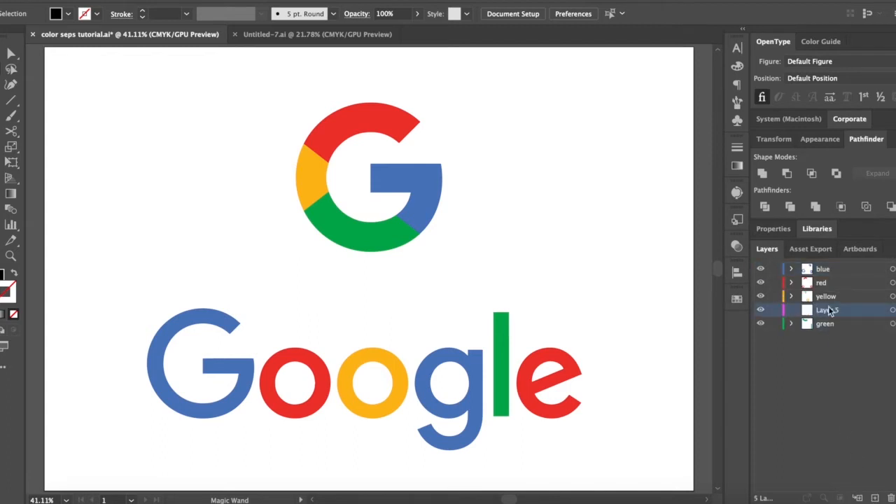
drag(830, 312, 828, 332)
double_click(828, 323)
text(white)
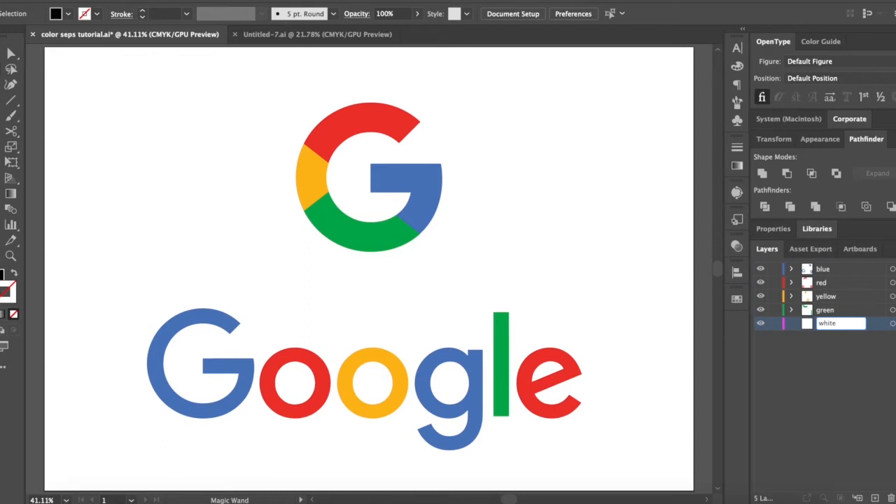
text( backing)
key(Return)
Copy the blue, red, yellow and green layers into the white backing layer and hide the originals
mouse_move(761, 270)
mouse_down()
mouse_move(762, 310)
mouse_move(761, 269)
mouse_up()
click(837, 267)
shift+click(825, 312)
drag(825, 311, 833, 326)
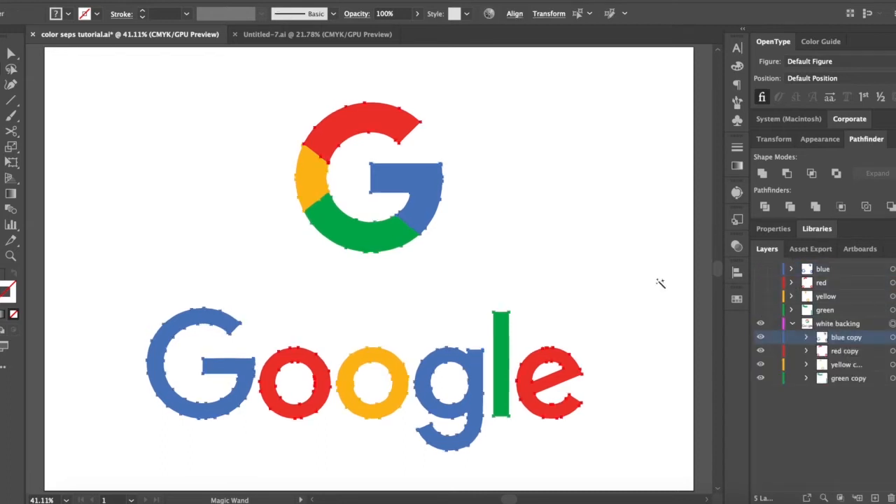
Fill all the copied artwork in the white backing layer with a light gray swatch
key(i)
click(68, 14)
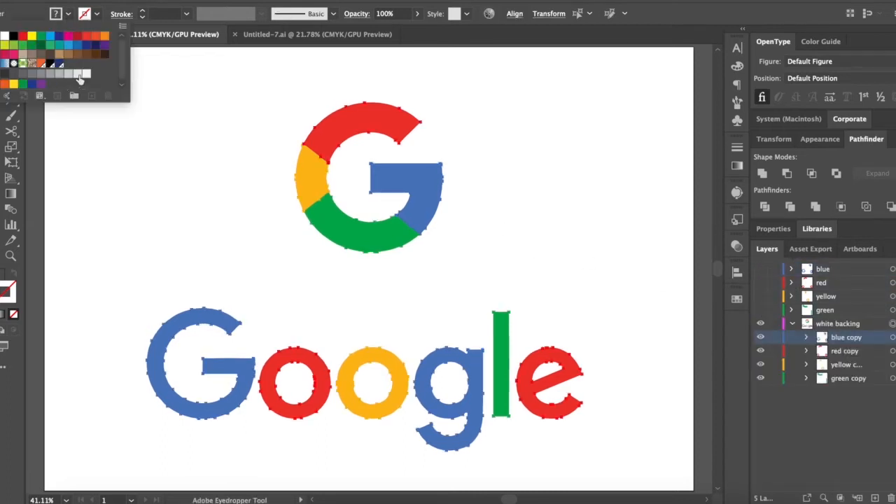
click(68, 82)
click(500, 344)
key(v)
click(513, 263)
Select all artwork in the white backing layer and merge it with Pathfinder Unite
click(791, 323)
click(892, 324)
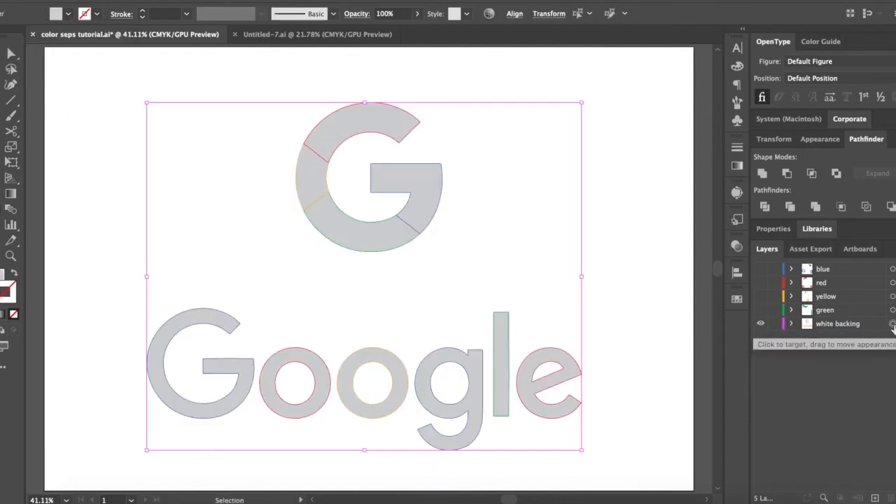
click(762, 172)
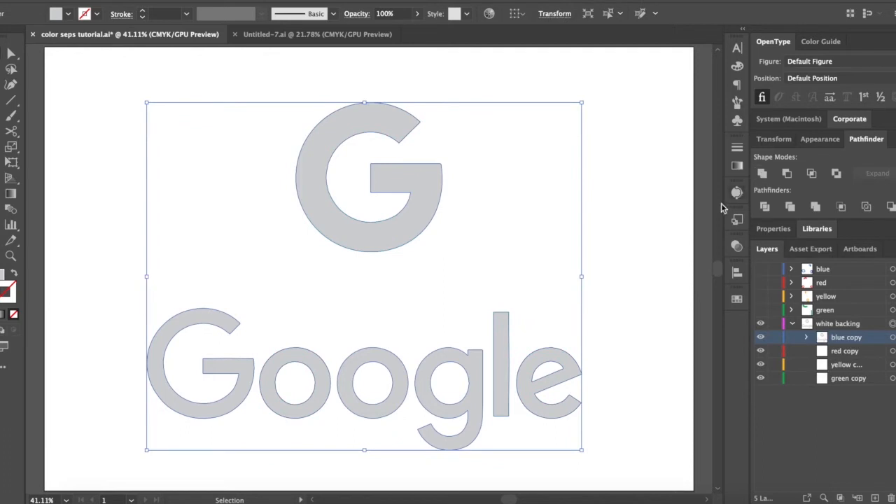
Give the united backing artwork a white 2 pt stroke and collapse the white backing layer
click(56, 14)
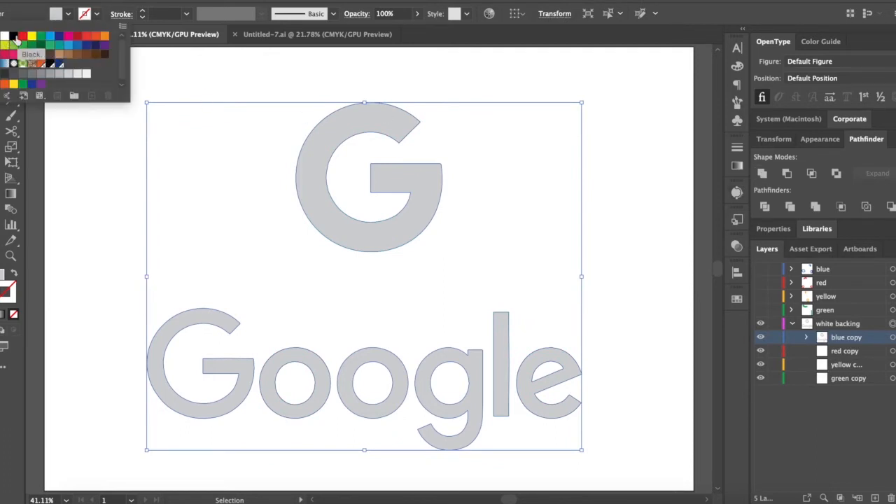
click(5, 35)
click(121, 14)
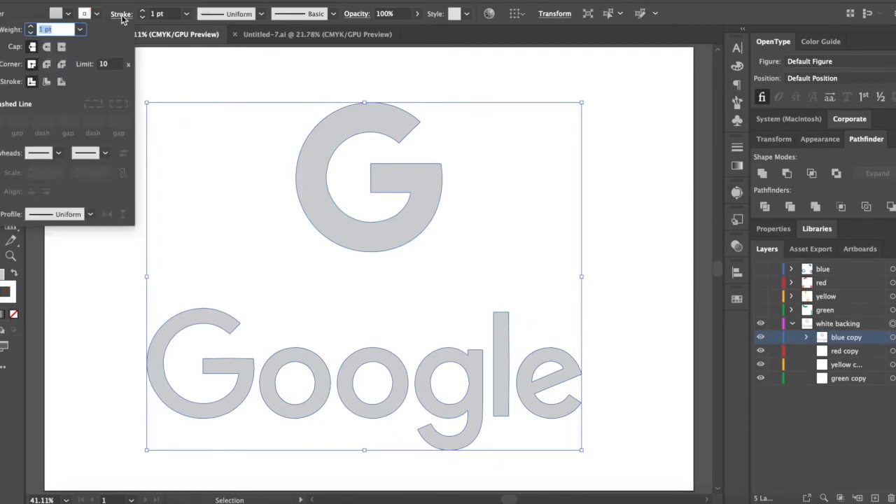
click(31, 30)
click(224, 214)
click(224, 214)
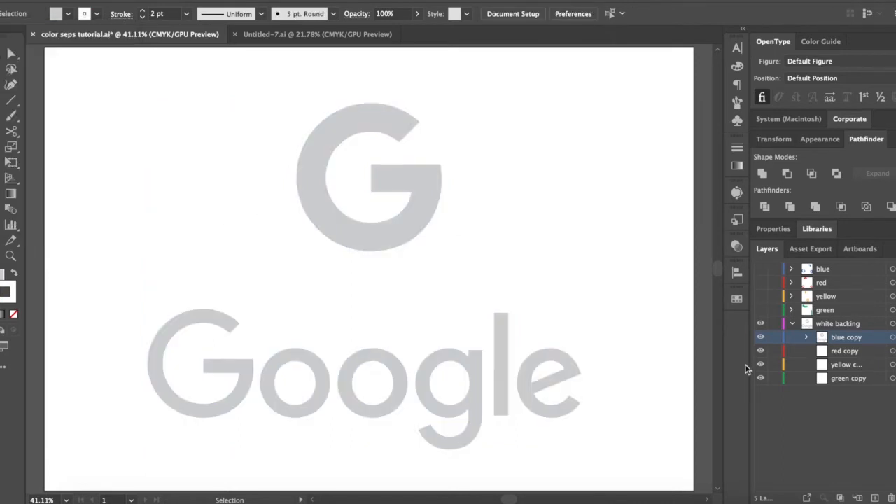
click(793, 324)
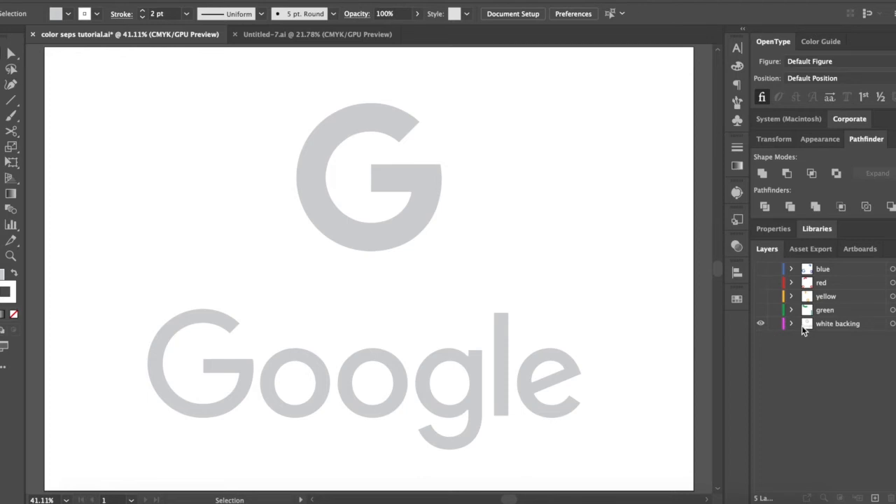
Examine how the green shapes' edges overlap the white backing by zooming in and toggling the green layer
click(764, 310)
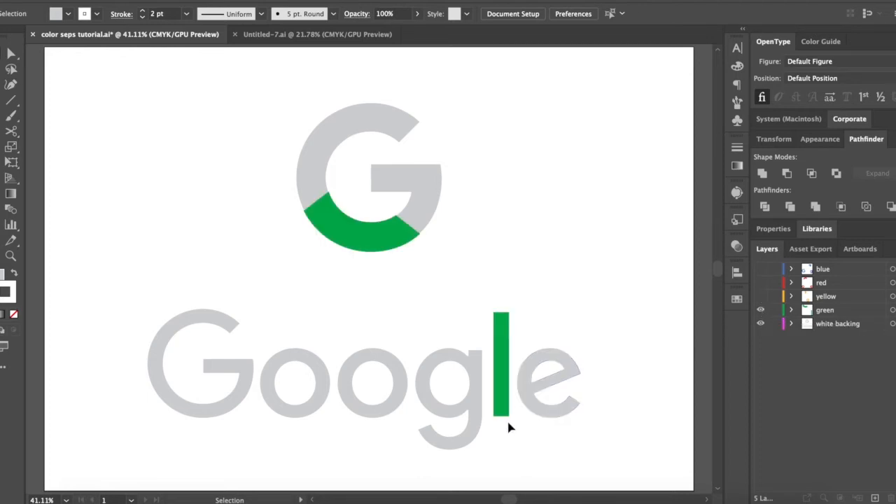
scroll(510, 424, up, 5)
scroll(509, 427, up, 3)
click(764, 310)
click(763, 310)
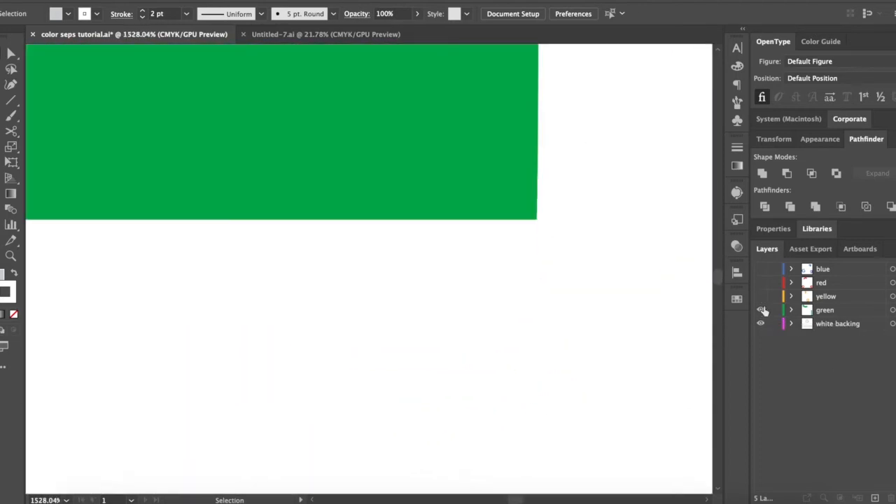
click(761, 310)
key(super+0)
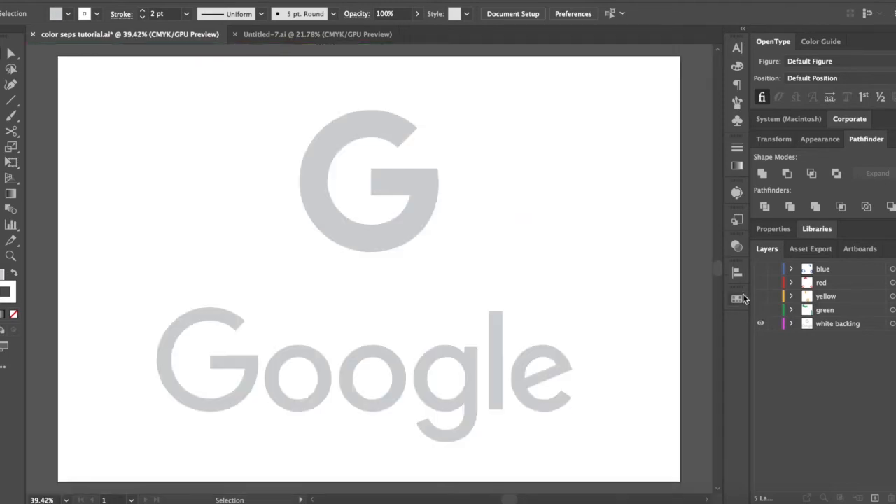
Set the white backing artwork's stroke weight to 1 pt and hide the white backing layer
click(892, 324)
key(super+shift+a)
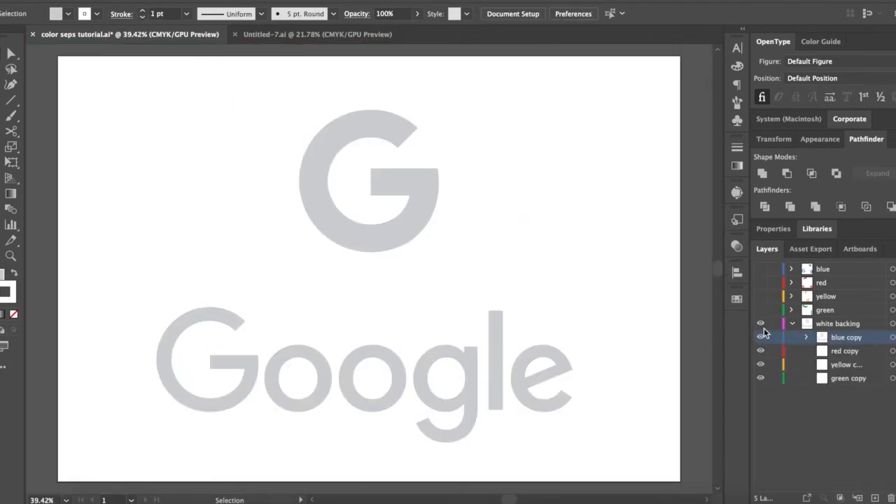
click(790, 324)
click(760, 324)
Show the green layer and give all its artwork a matching green 1 pt stroke
click(760, 310)
click(892, 310)
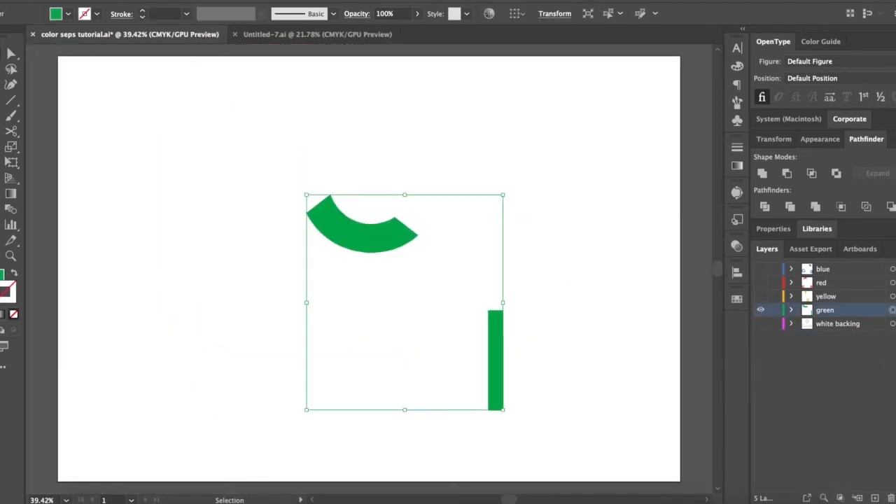
scroll(224, 254, up, 10)
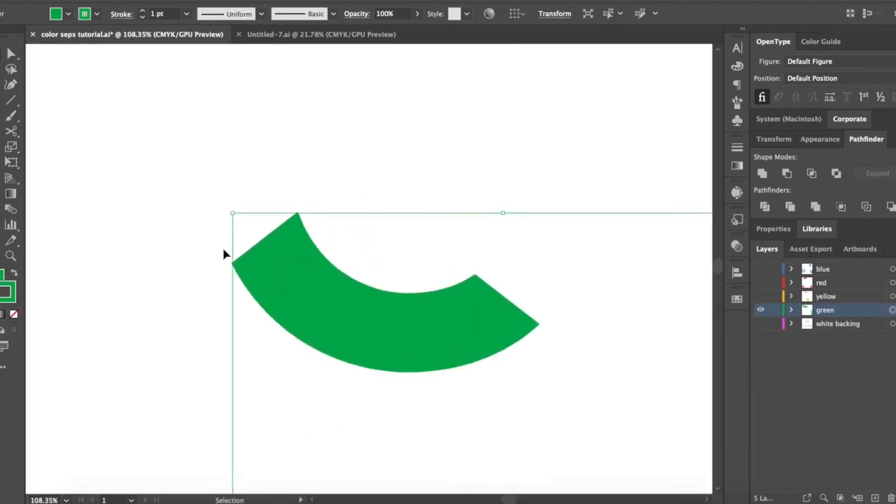
scroll(310, 245, down, 5)
scroll(342, 193, up, 3)
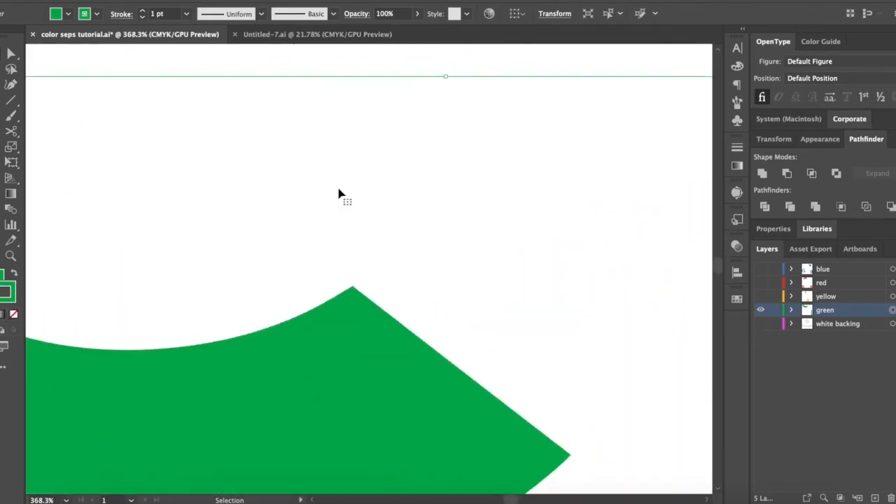
scroll(336, 183, down, 2)
scroll(326, 170, down, 8)
scroll(326, 170, right, 4)
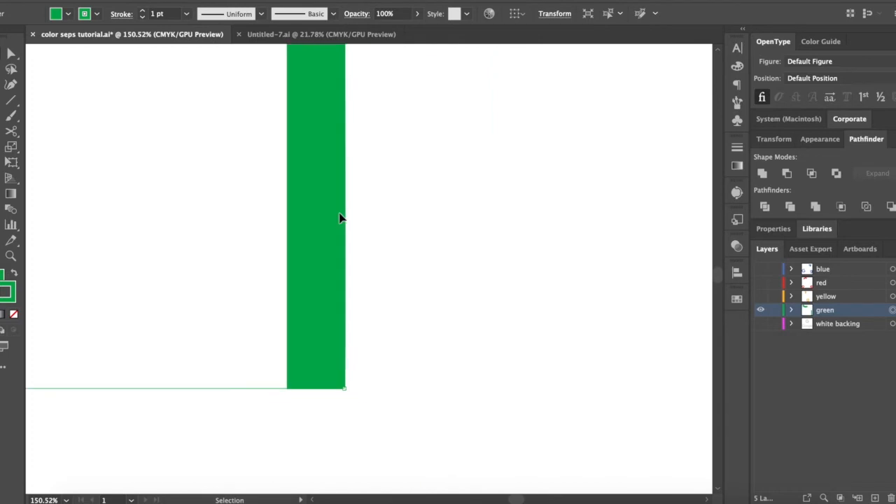
key(super+0)
Set the green artwork's stroke corners to a round join, inspect a corner and deselect
click(121, 13)
scroll(324, 180, up, 3)
scroll(324, 227, up, 15)
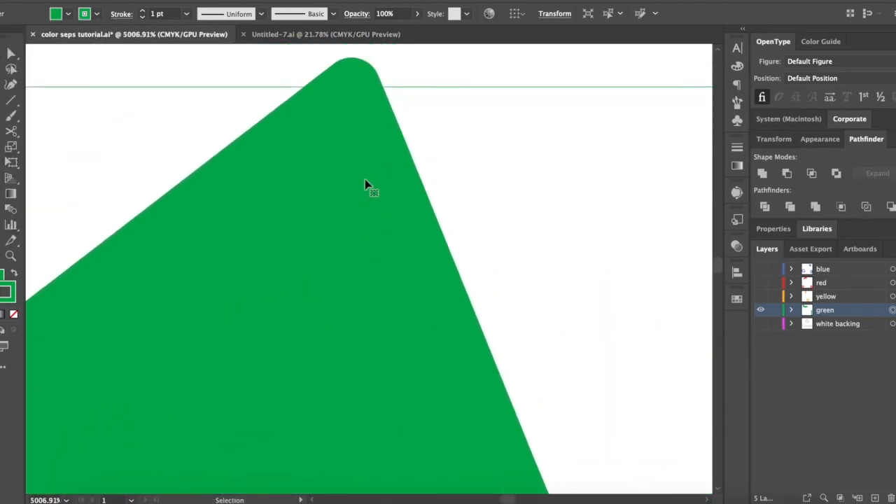
scroll(365, 184, up, 2)
key(super+0)
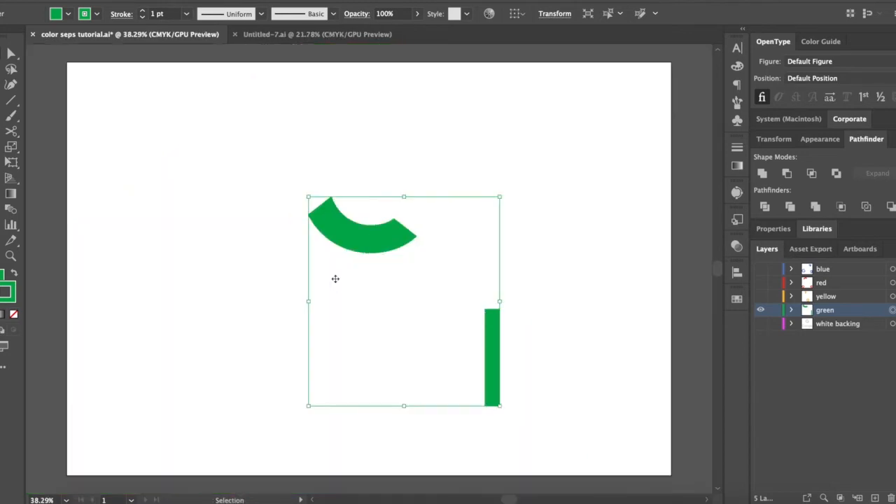
click(404, 154)
Hide the green layer and show the yellow and white backing layers to examine how their edges meet
click(760, 296)
click(760, 310)
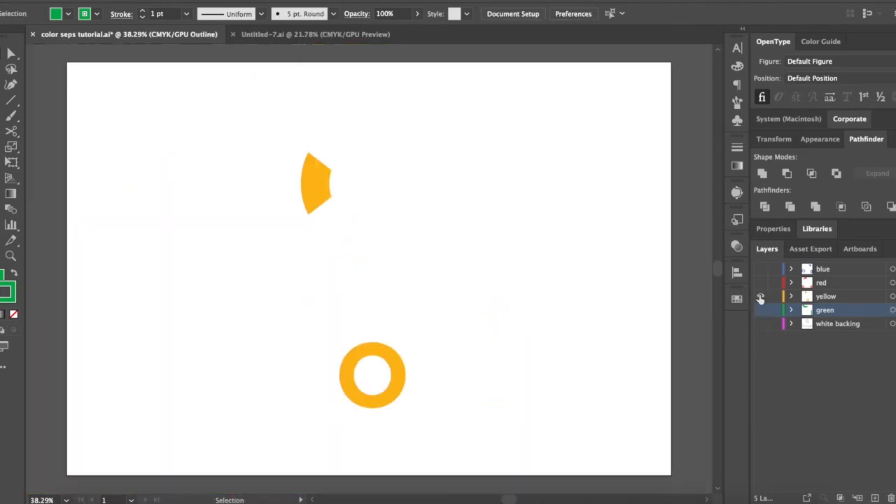
click(760, 323)
scroll(319, 184, up, 10)
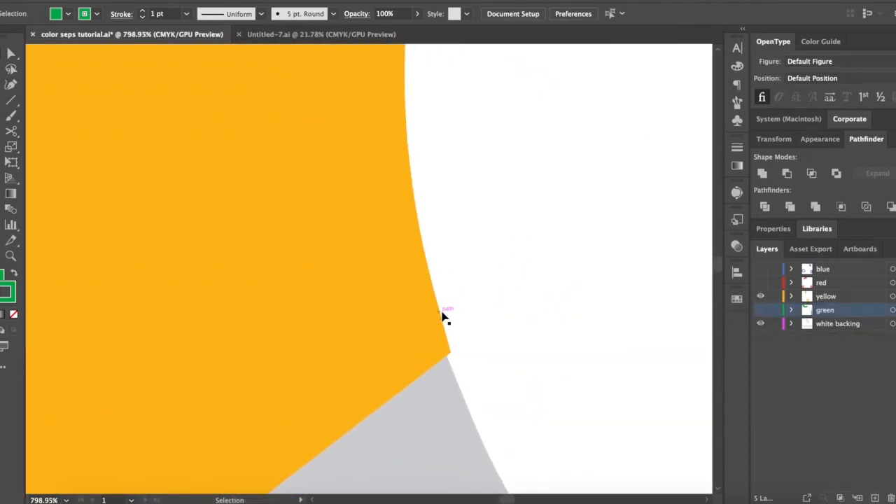
Give all artwork on the yellow layer a matching yellow 1 pt stroke with round caps and round corners, and deselect
click(412, 370)
click(892, 296)
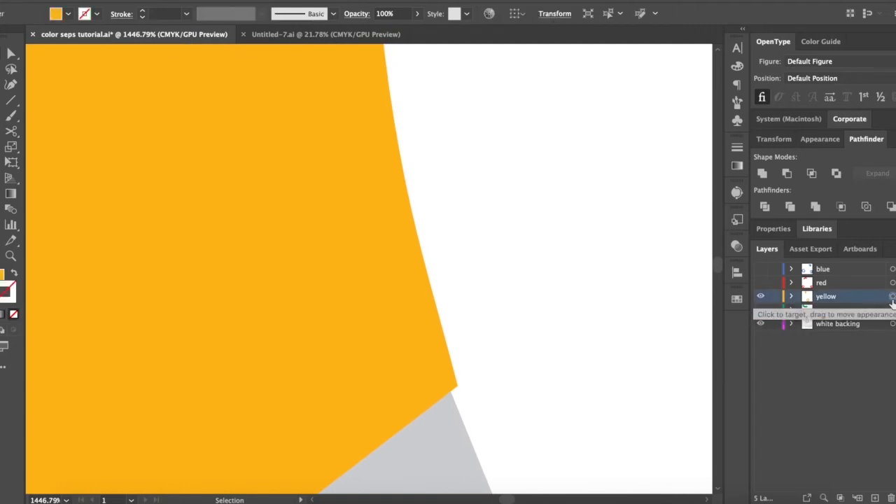
drag(2, 275, 6, 293)
click(121, 14)
click(46, 63)
click(48, 45)
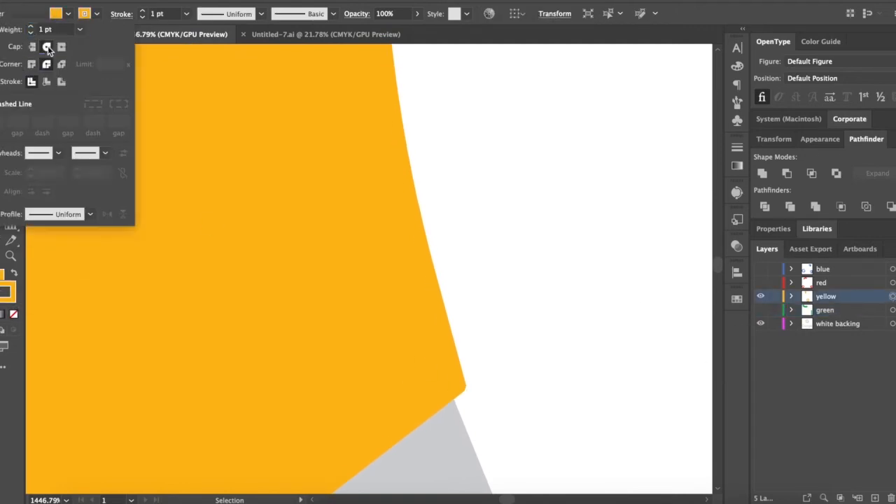
click(557, 215)
Hide the yellow layer, show the red layer and lock the white backing layer
key(super+0)
click(760, 296)
click(760, 282)
click(774, 324)
Give all artwork on the red layer a matching red 1 pt stroke with round caps and corners
click(892, 282)
drag(2, 274, 7, 289)
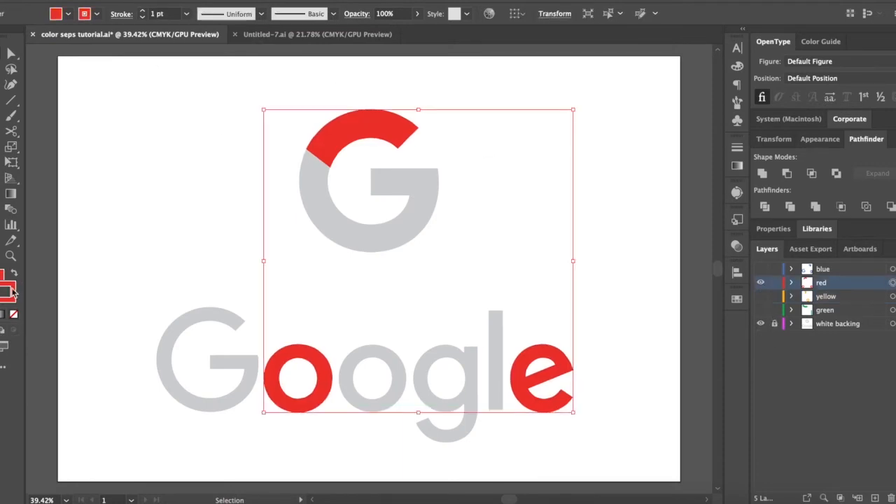
click(121, 14)
click(192, 149)
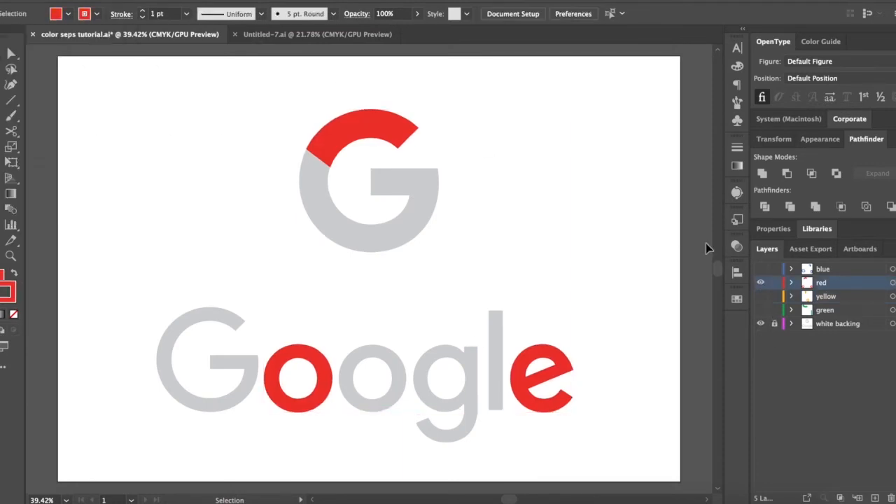
Swap the visible red layer for the blue one and give its artwork a matching blue 1 pt stroke with round caps and corners
click(760, 282)
click(759, 269)
click(892, 269)
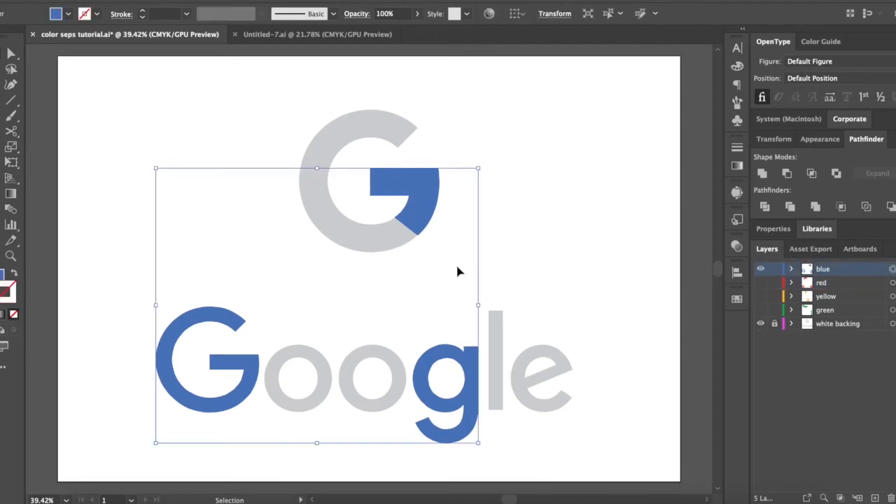
drag(2, 274, 7, 290)
click(121, 14)
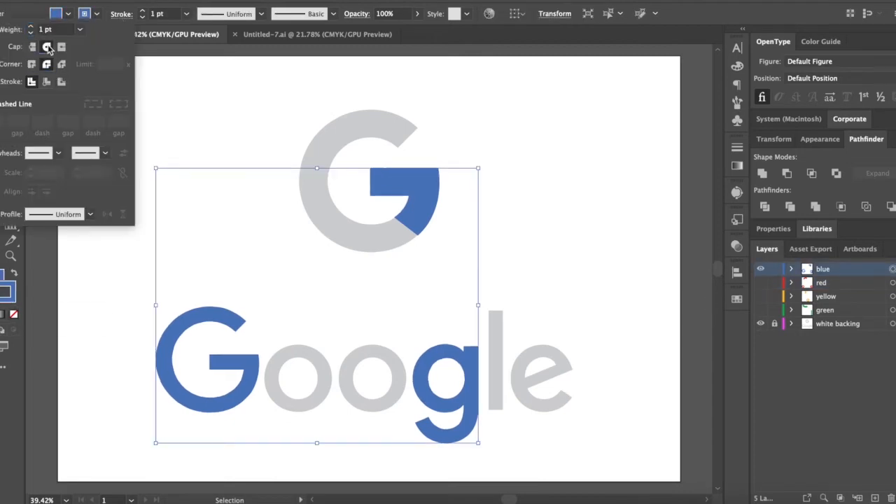
click(272, 239)
Make the green, yellow, red and blue layers all visible over the white backing
click(760, 268)
click(760, 309)
click(760, 296)
click(760, 282)
click(760, 269)
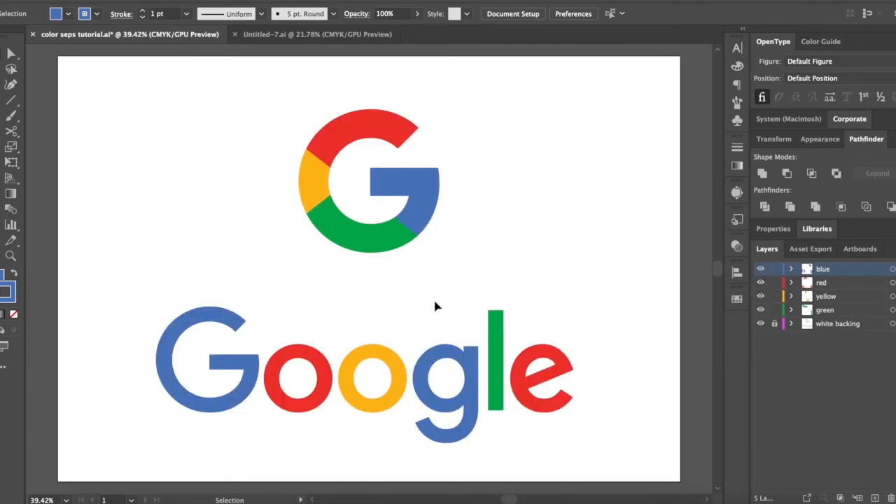
Examine where the G's colors meet, toggling the blue layer's visibility to check its overlap with the green part
scroll(343, 162, up, 10)
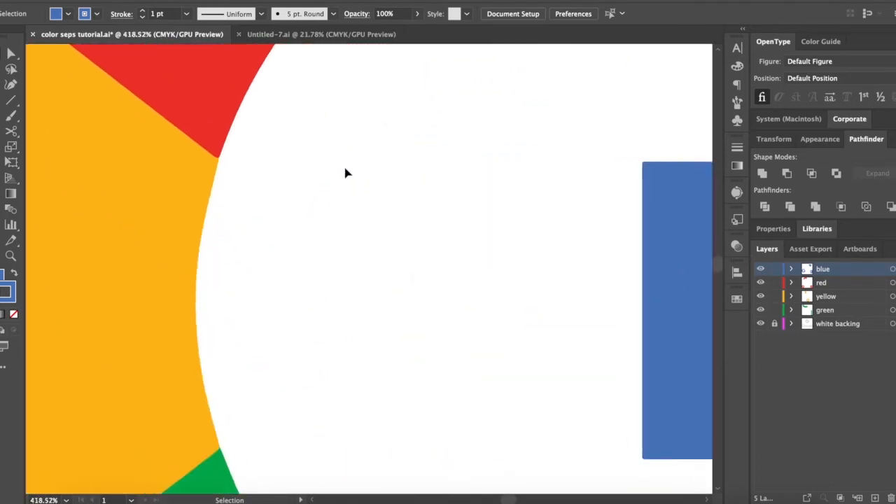
scroll(345, 170, down, 3)
scroll(324, 217, left, 3)
scroll(308, 280, down, 5)
click(331, 362)
click(486, 301)
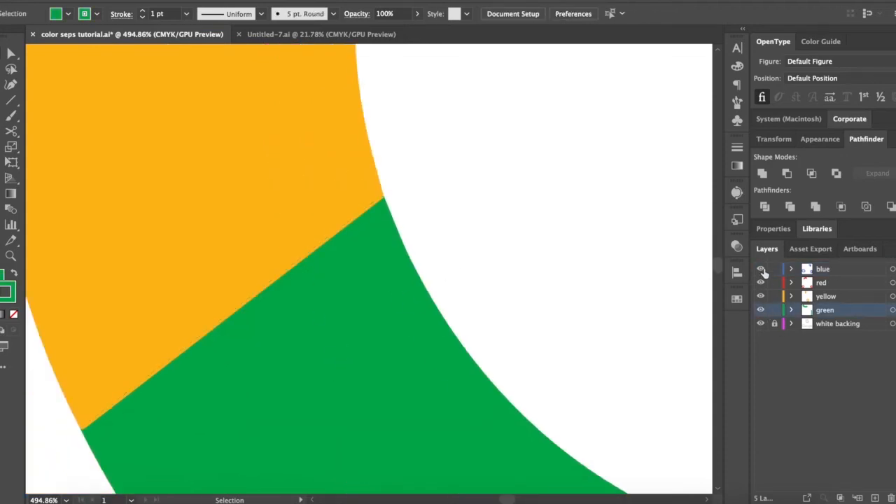
scroll(448, 346, down, 5)
scroll(469, 420, down, 2)
scroll(457, 448, up, 8)
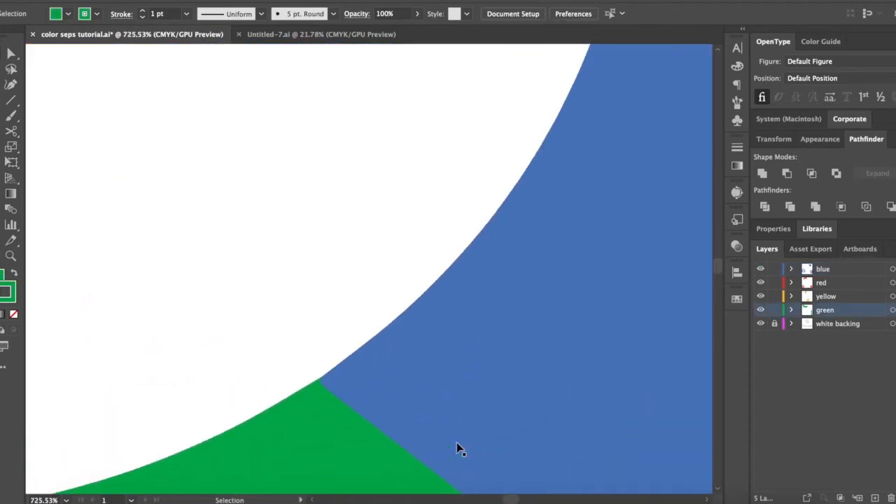
click(760, 269)
click(760, 270)
scroll(356, 206, down, 10)
Toggle the yellow and red layers off and on to examine how their edges overlap the neighboring colors
scroll(295, 206, up, 12)
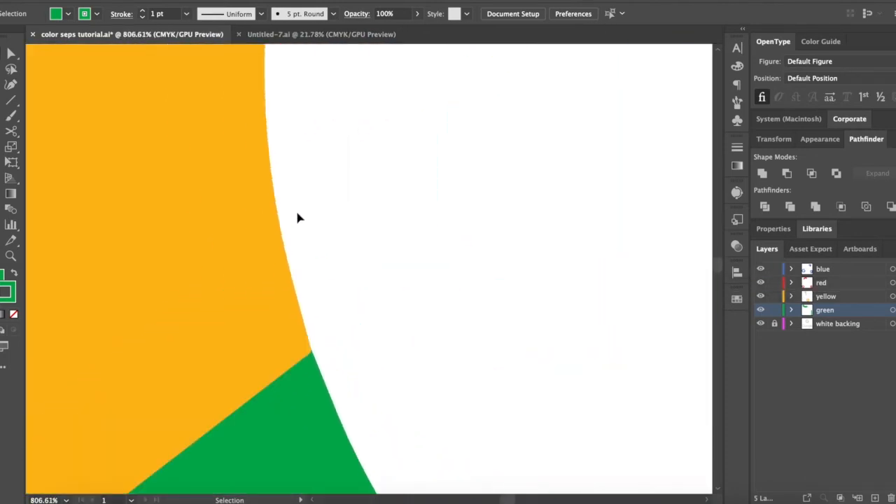
click(761, 296)
click(760, 296)
scroll(429, 154, down, 3)
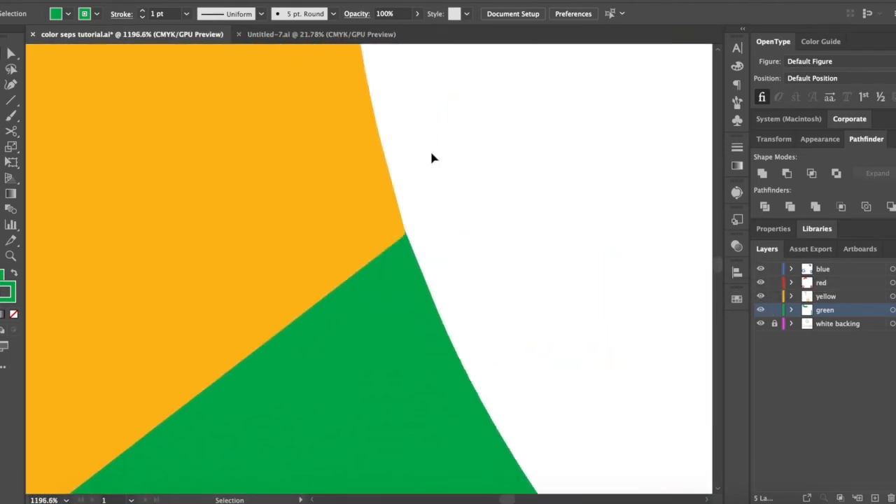
click(761, 282)
click(761, 282)
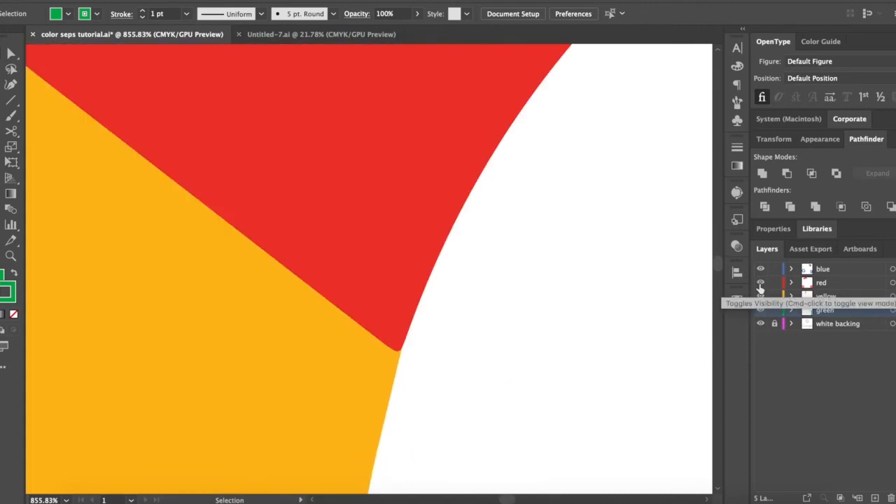
Save the color separation document
scroll(592, 210, down, 8)
key(super+s)
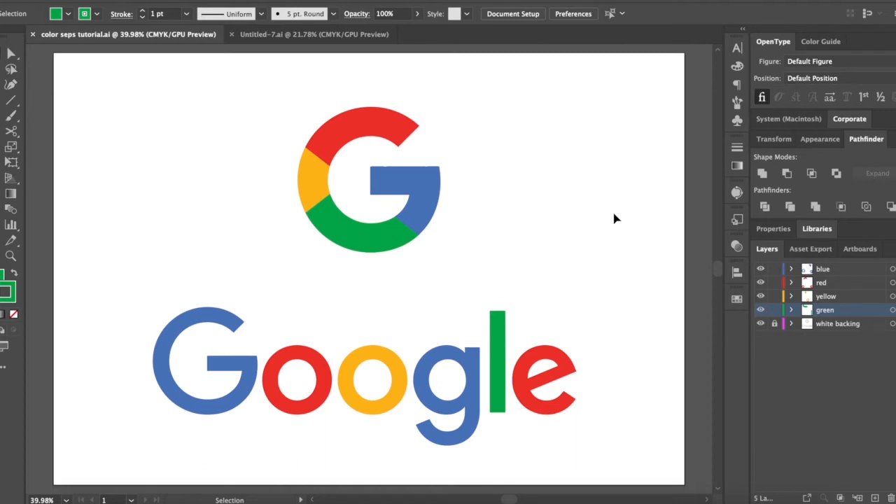
Try a 2 pt stroke on the artwork of all four color layers and hide those layers to inspect the backing's edge
key(super+a)
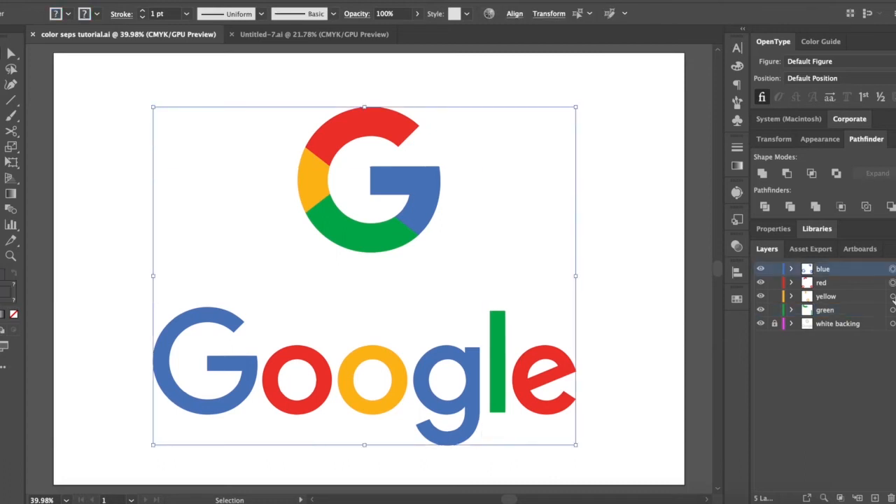
click(142, 10)
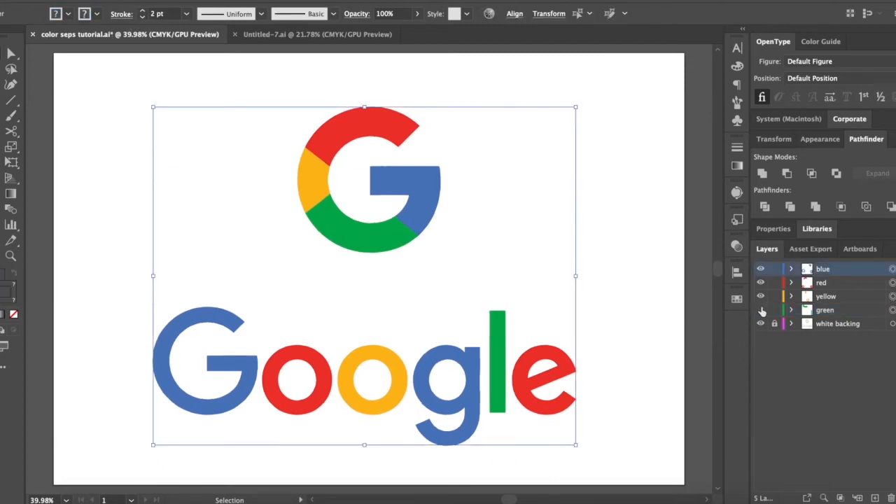
drag(760, 310, 760, 269)
scroll(378, 181, up, 4)
scroll(520, 275, up, 5)
scroll(520, 275, up, 4)
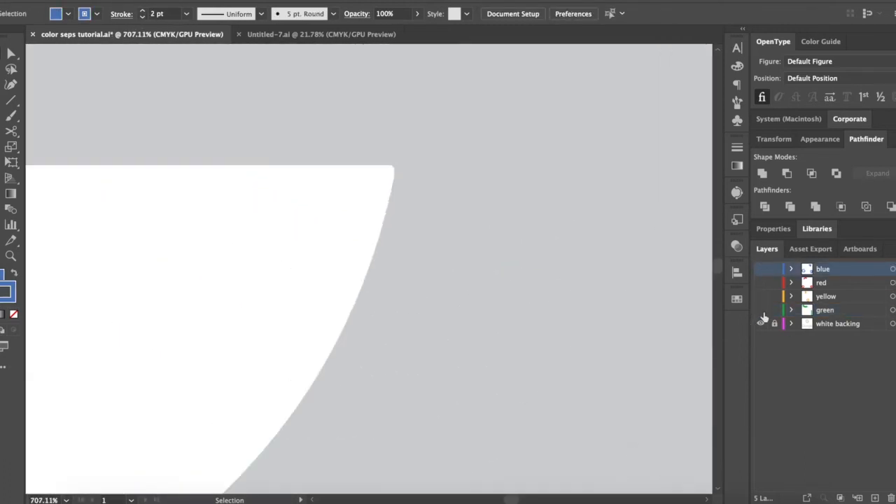
Show the four color layers again and toggle the blue layer to examine its wider overlap with the green part
drag(760, 310, 761, 270)
scroll(471, 305, down, 1)
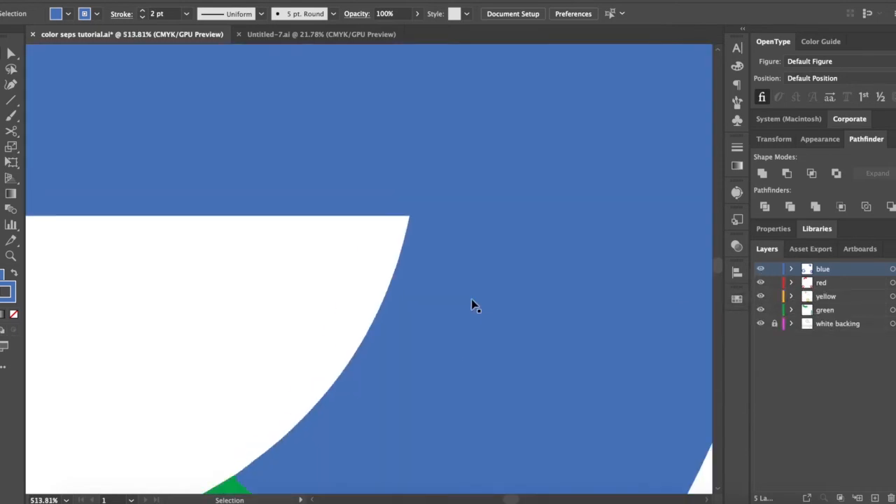
scroll(470, 299, down, 4)
scroll(349, 402, up, 6)
click(760, 269)
click(760, 269)
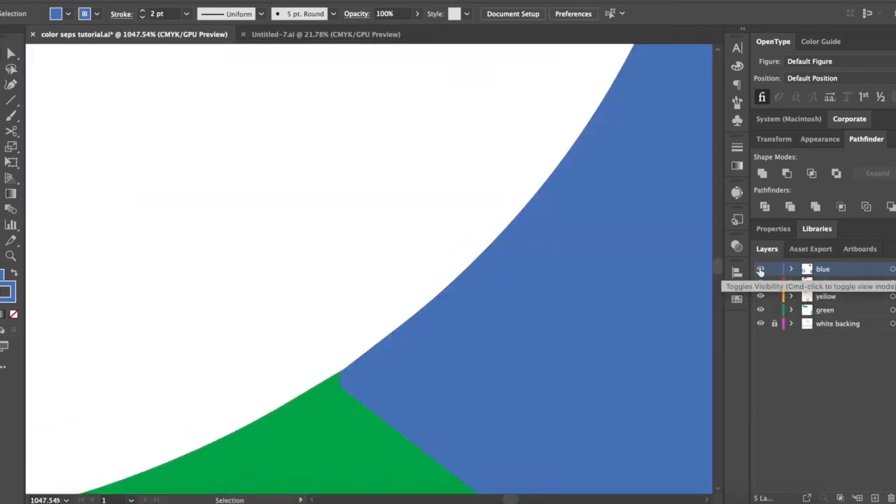
Set the stroke weight of all four color layers' artwork back to 1 pt and deselect
key(super+0)
click(891, 269)
shift+click(891, 282)
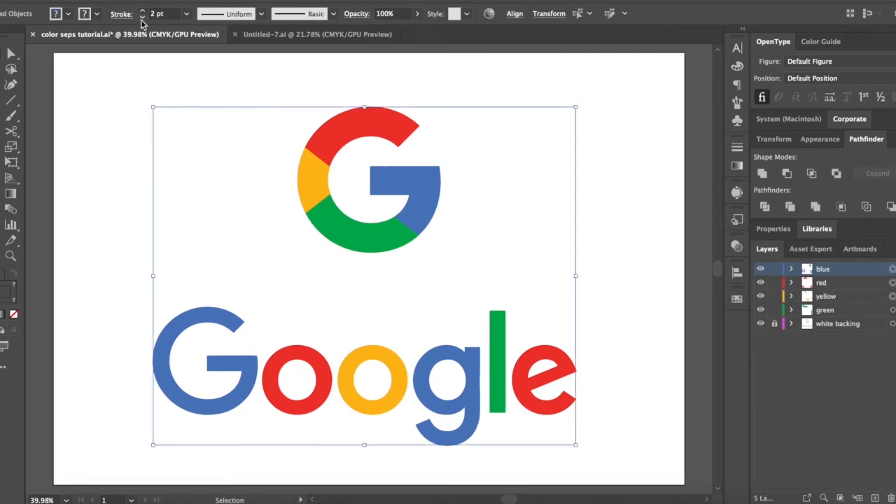
click(244, 74)
mouse_move(760, 269)
mouse_down()
mouse_move(760, 310)
mouse_move(759, 272)
mouse_up()
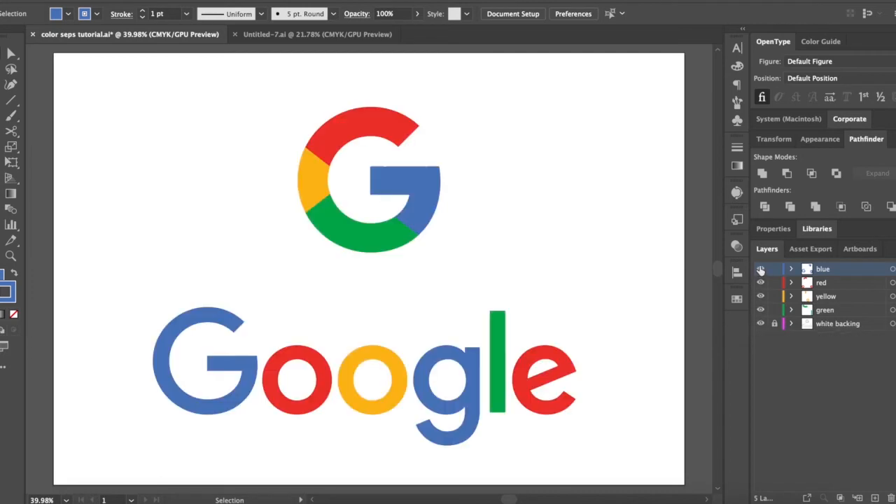
Unlock the white backing layer, delete its empty red, yellow and green copy sublayers, and deselect
click(892, 269)
click(774, 323)
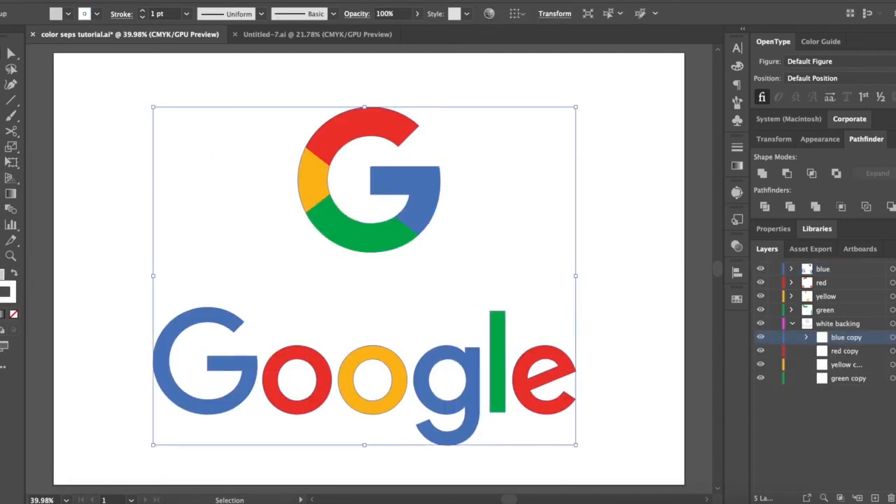
click(792, 323)
click(791, 323)
click(844, 350)
shift+click(853, 379)
click(889, 497)
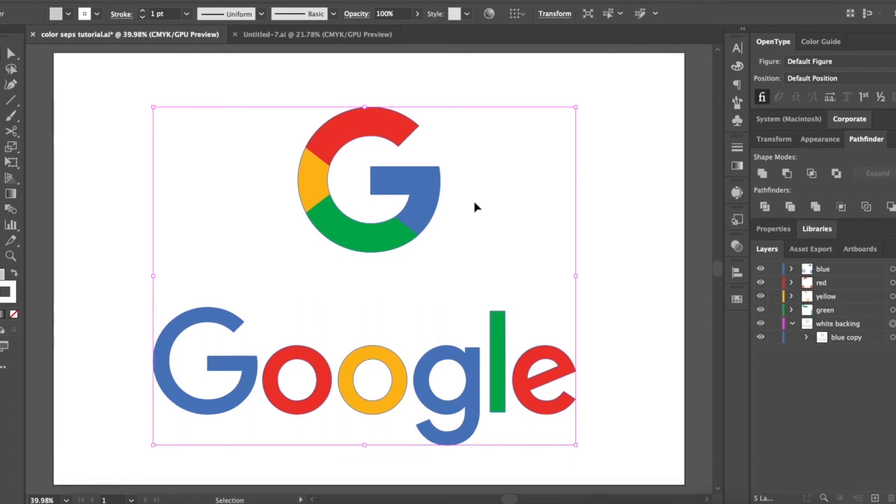
click(474, 204)
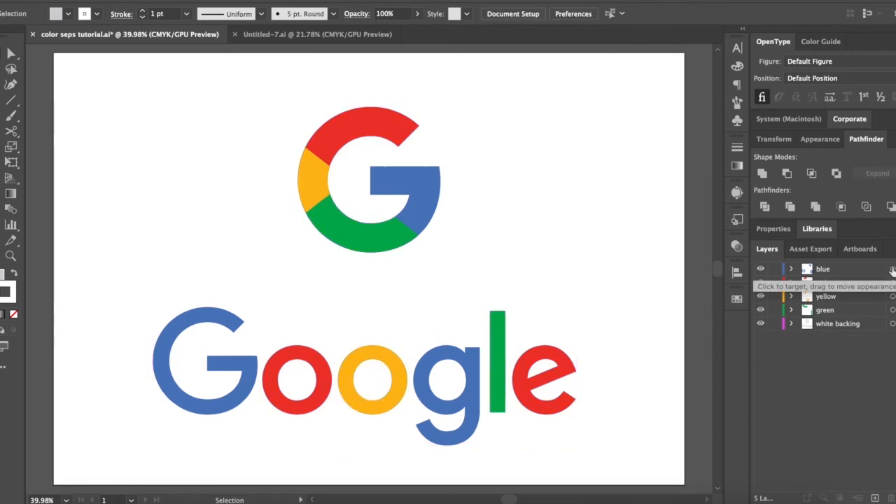
Open the PANTONE+ Solid Coated color book and enlarge its swatch display
click(736, 299)
click(715, 294)
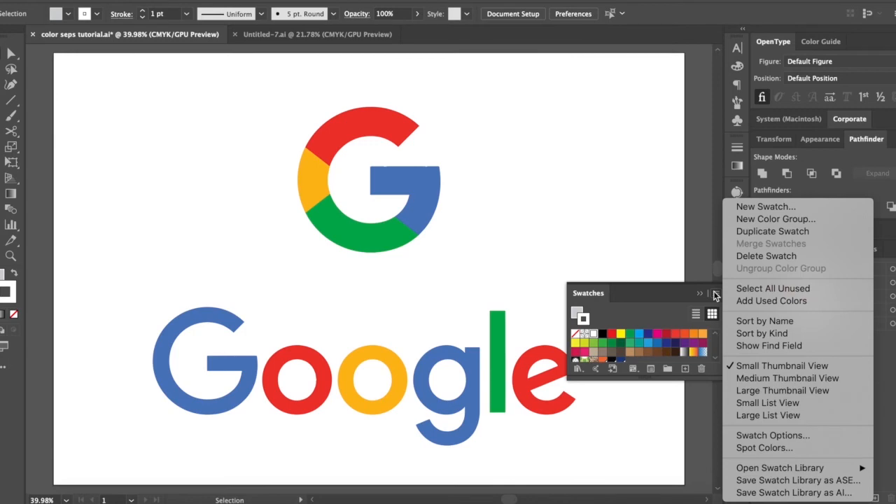
mouse_move(805, 467)
mouse_move(689, 237)
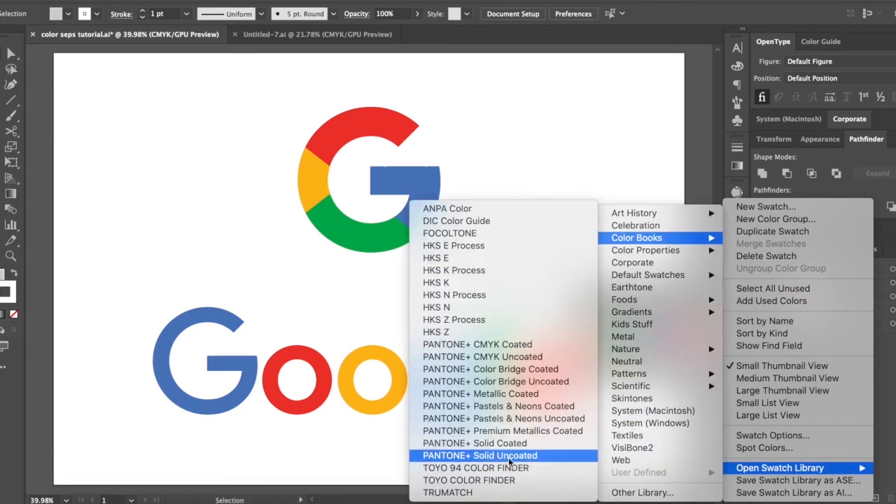
click(510, 442)
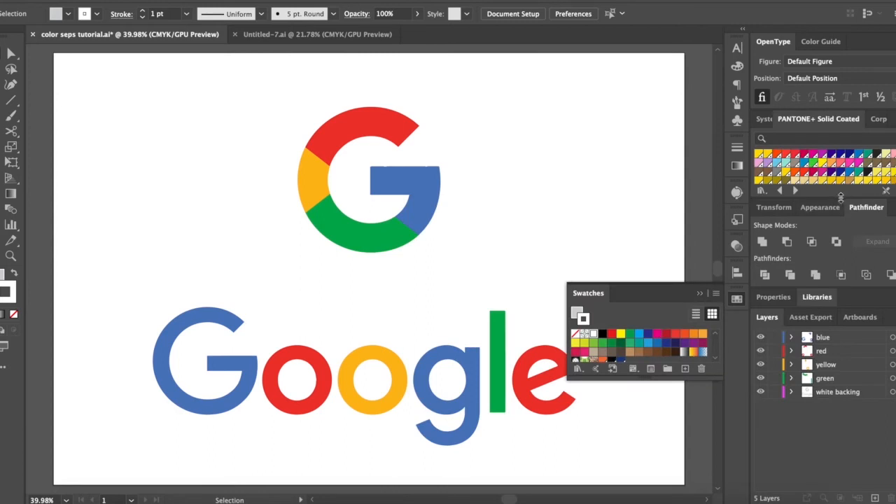
drag(839, 200, 833, 333)
Recolor the fill and stroke of all blue layer artwork with PANTONE 660 C
click(892, 416)
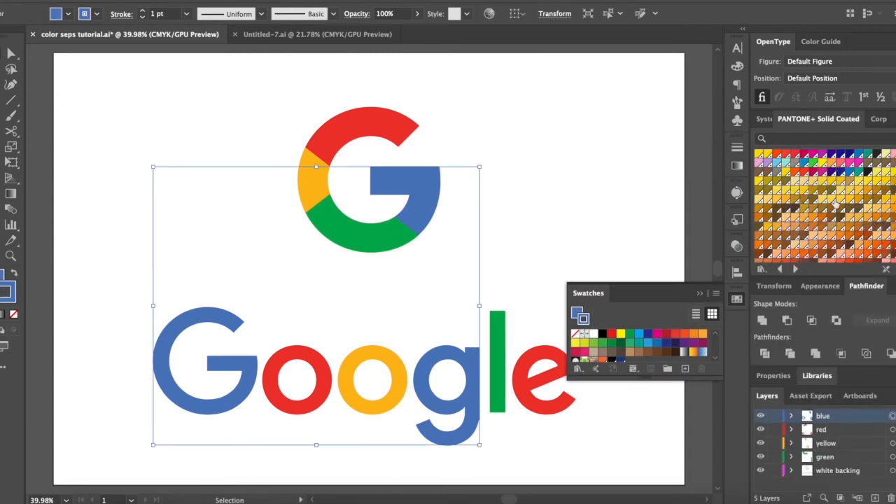
scroll(837, 170, down, 10)
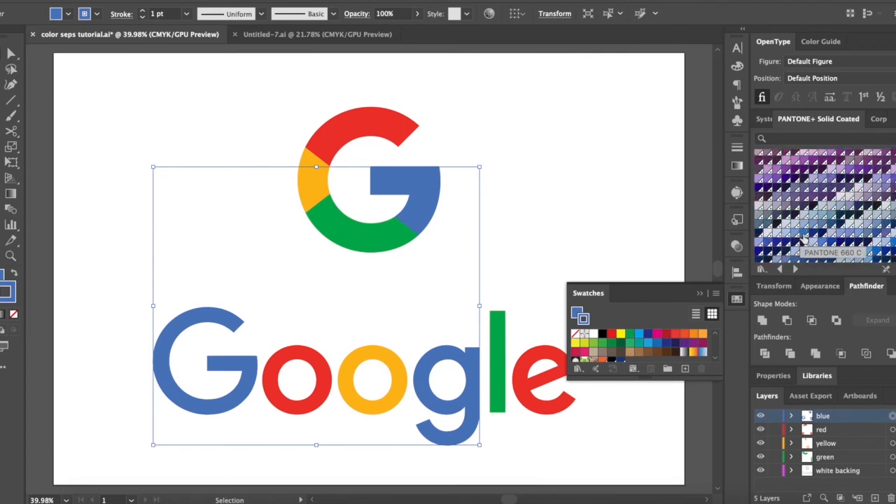
click(830, 259)
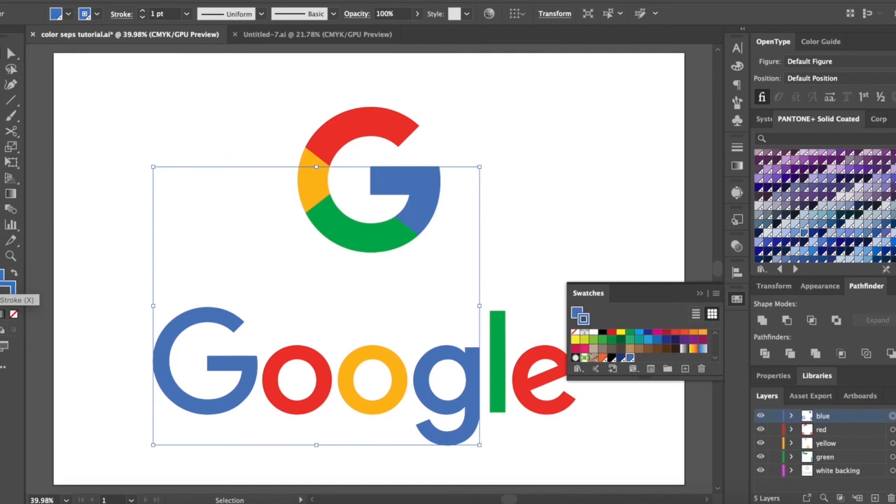
Recolor the fill and stroke of all red layer artwork with a bright red PANTONE+ Solid Coated swatch
click(891, 430)
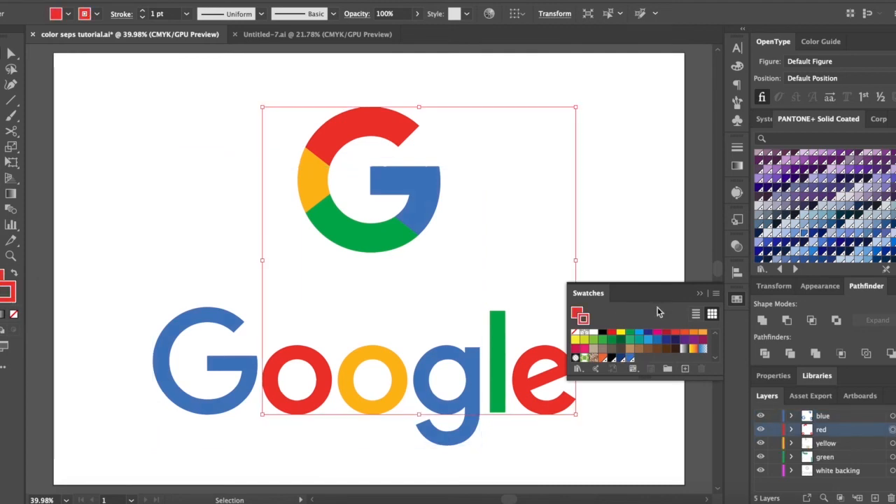
scroll(803, 157, up, 10)
scroll(809, 184, down, 10)
click(788, 242)
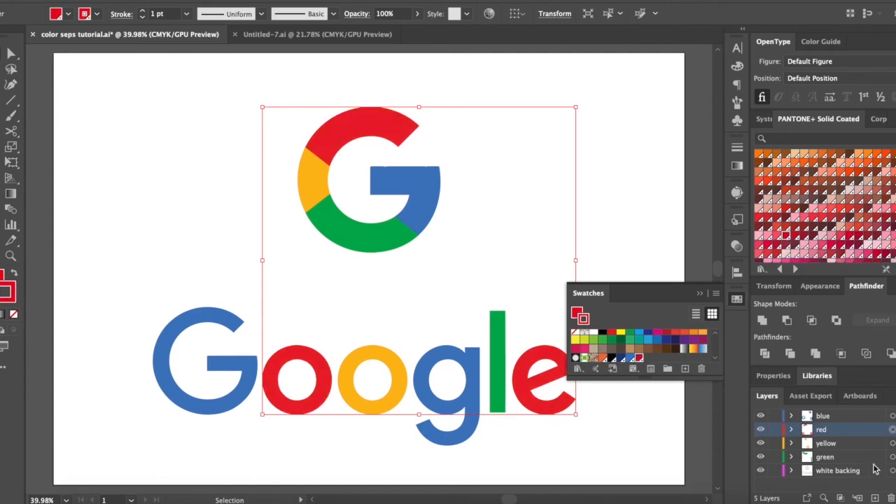
Recolor both the stroke and the fill of all yellow layer artwork with PANTONE Yellow C
click(891, 443)
scroll(830, 203, up, 10)
click(759, 180)
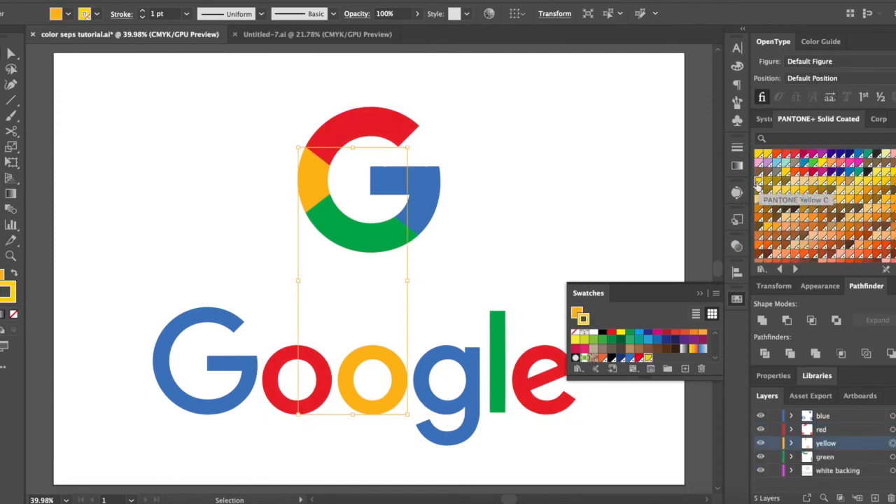
drag(3, 297, 2, 275)
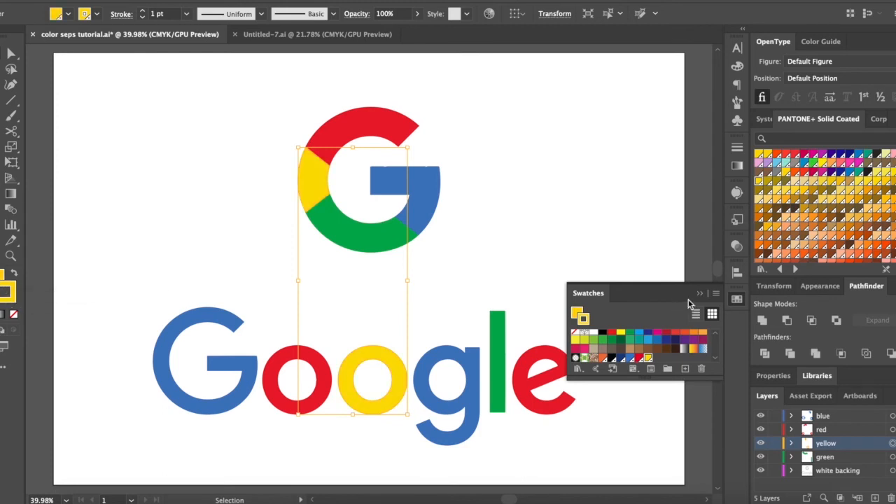
Recolor the fill and stroke of all green layer artwork with PANTONE 347 C
click(891, 456)
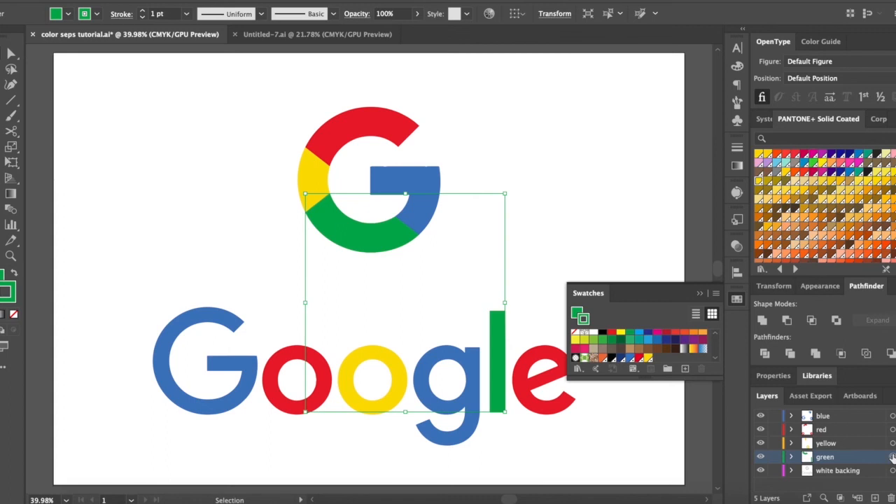
scroll(833, 207, down, 5)
scroll(833, 206, down, 5)
click(768, 235)
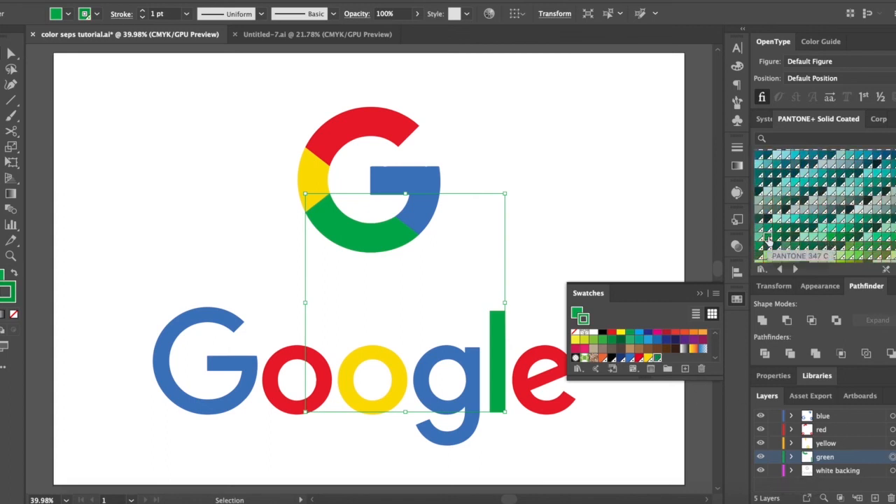
drag(10, 288, 2, 275)
Hide the four color layers and recolor the fill and stroke of the white backing artwork with PANTONE 5315 C
drag(760, 416, 761, 456)
click(892, 470)
scroll(776, 159, up, 3)
scroll(776, 159, up, 5)
scroll(788, 210, down, 4)
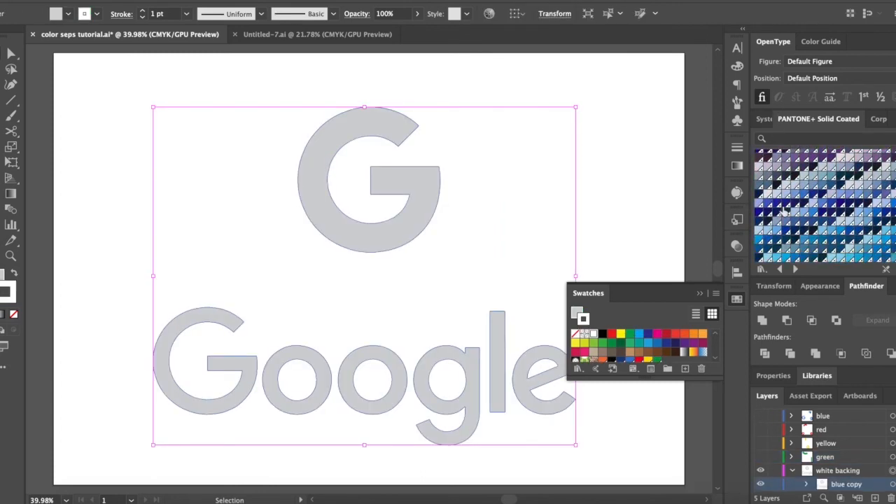
click(761, 169)
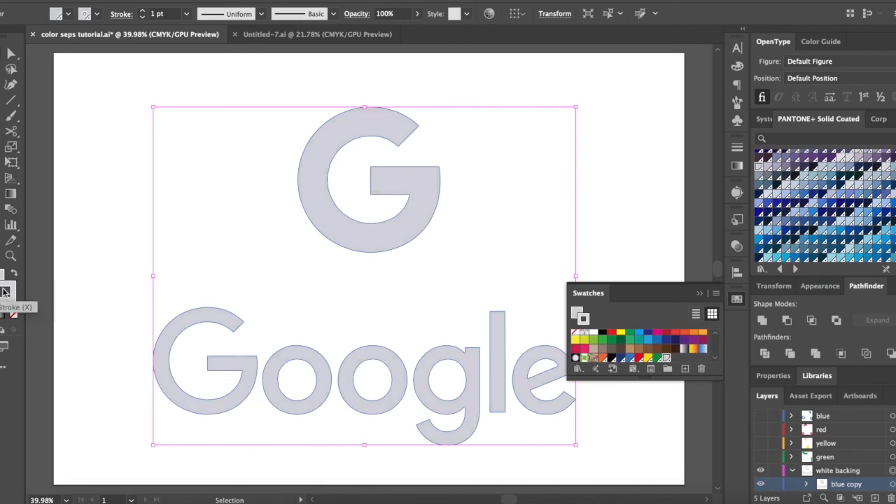
click(3, 295)
click(191, 252)
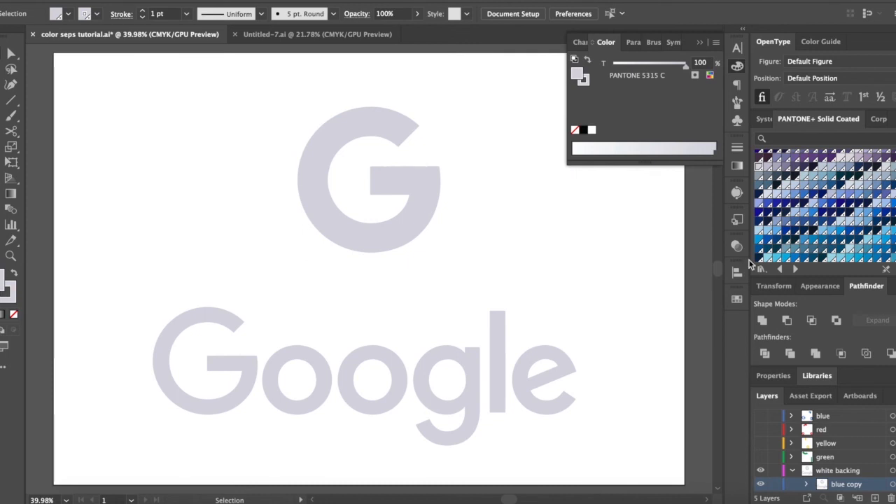
Show the green and yellow layers over the white backing and examine where they meet on the large G
click(791, 471)
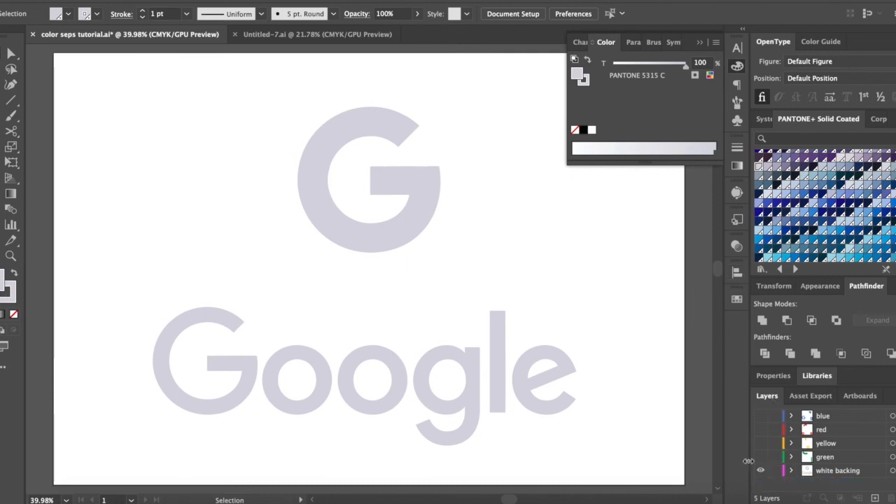
click(760, 456)
click(760, 444)
scroll(374, 257, up, 6)
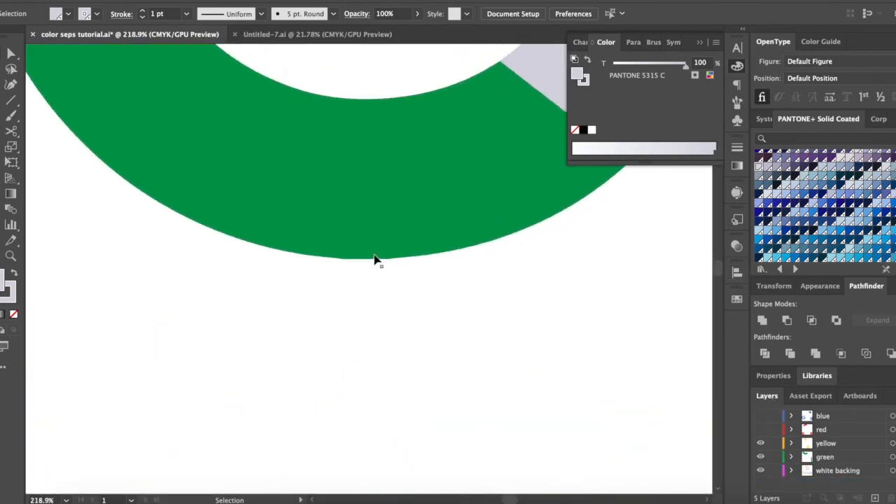
scroll(374, 261, up, 3)
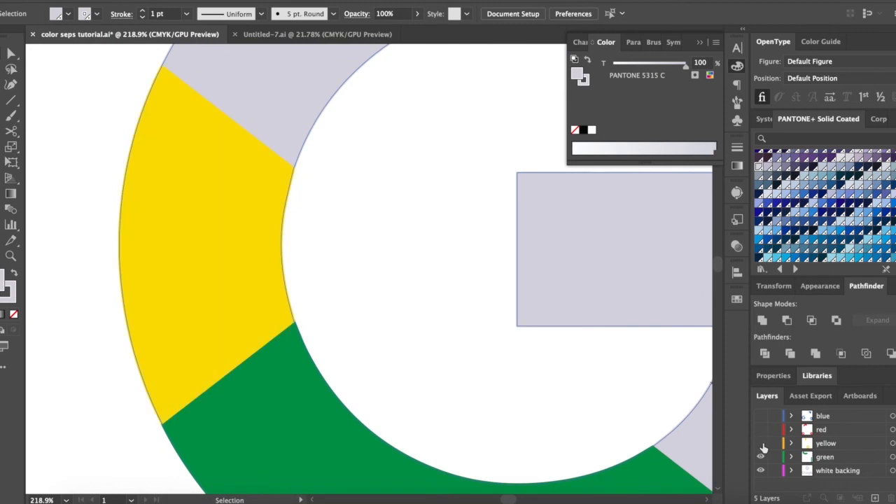
scroll(280, 336, up, 5)
scroll(290, 374, down, 6)
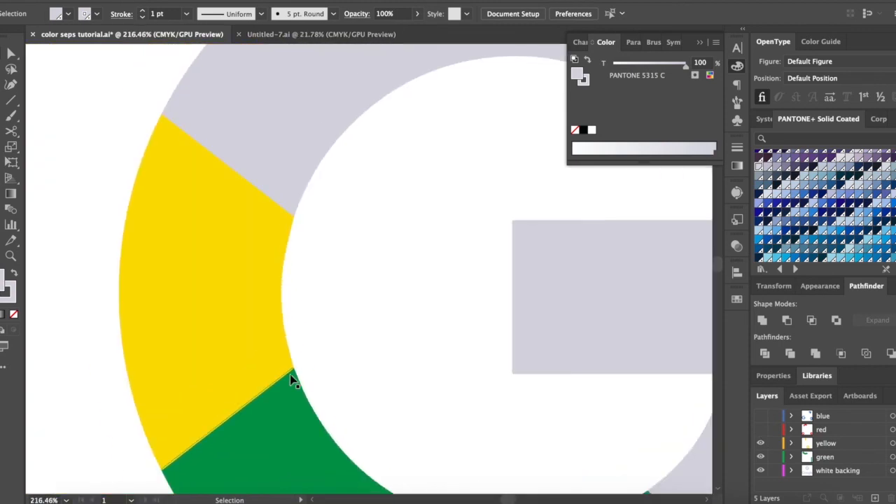
scroll(293, 430, down, 3)
Show the red layer and inspect the red-yellow seam and the green edge against the backing up close
click(761, 430)
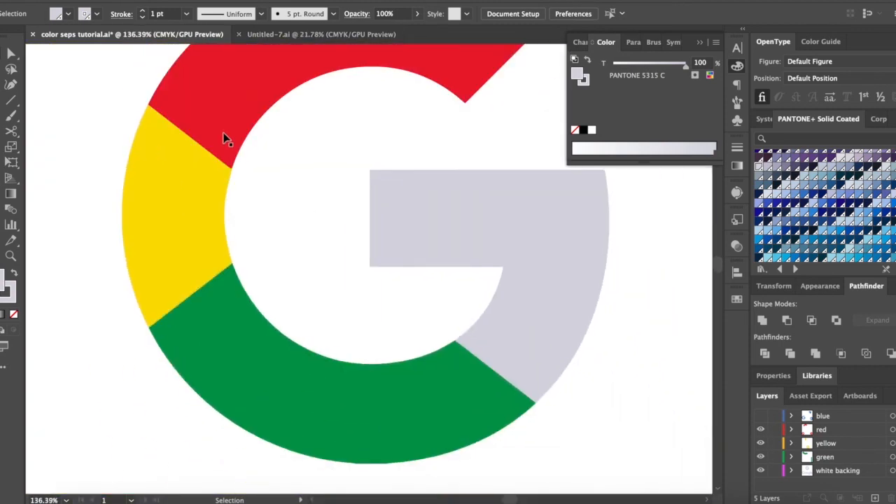
scroll(224, 139, up, 4)
scroll(402, 274, up, 5)
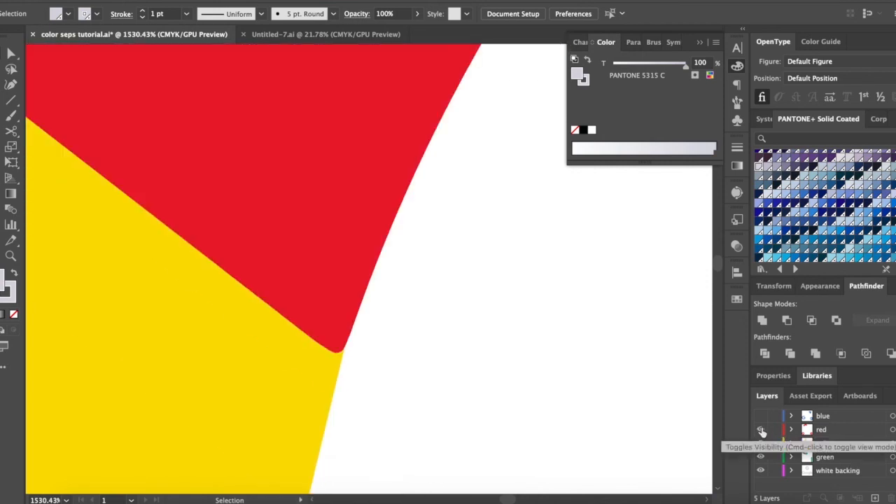
scroll(486, 375, down, 10)
scroll(489, 384, down, 8)
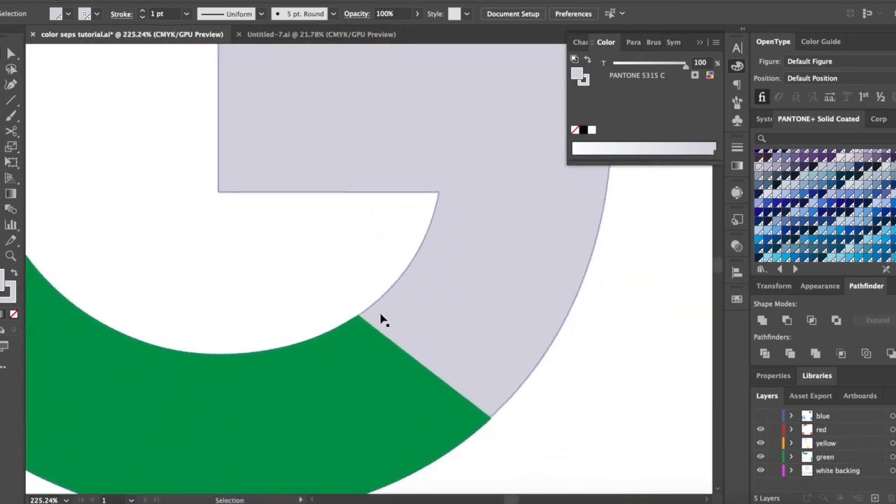
scroll(380, 319, up, 8)
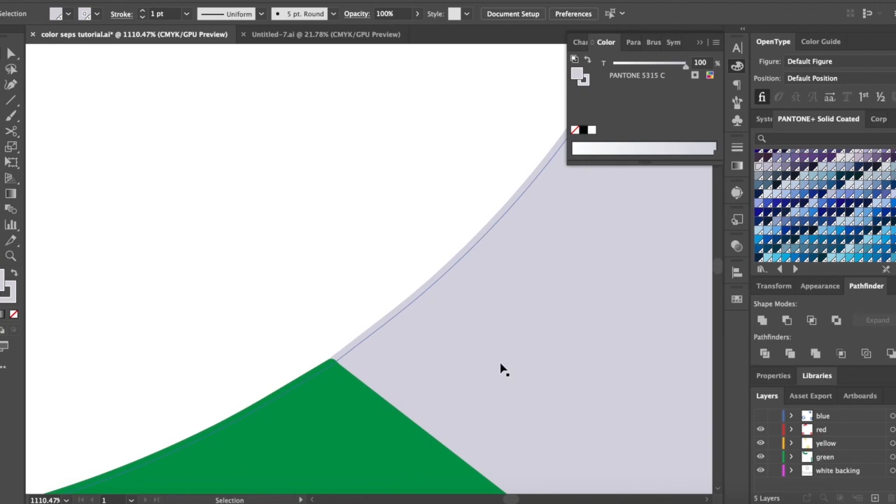
key(ctrl+0)
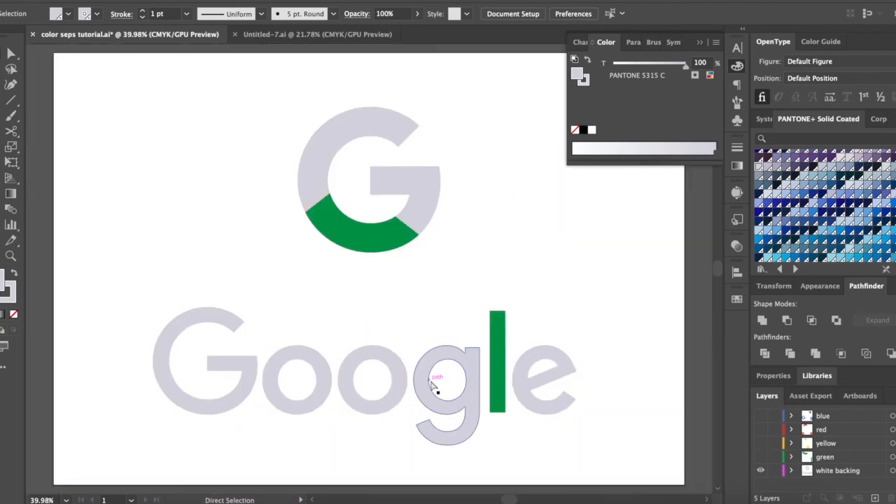
Undo the white backing's recolor, apply PANTONE 5315 C to its fill only, and save the document
key(ctrl+a)
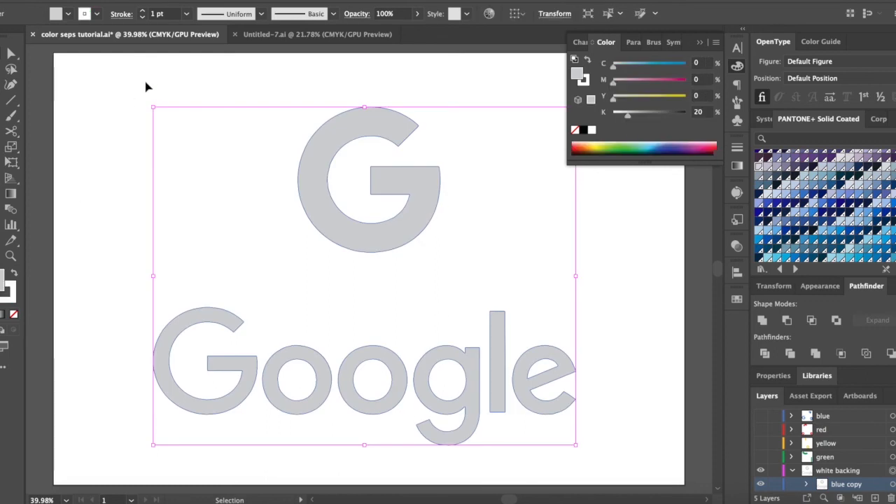
scroll(795, 229, up, 5)
scroll(784, 210, down, 2)
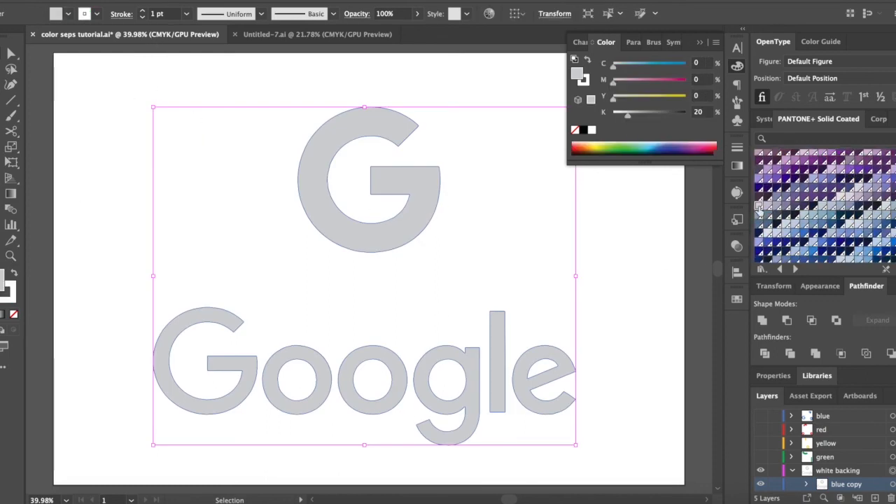
click(759, 205)
click(502, 199)
key(a)
key(super+s)
Review the general Document Setup options and the Color Settings without changing them
click(73, 0)
click(400, 292)
click(74, 0)
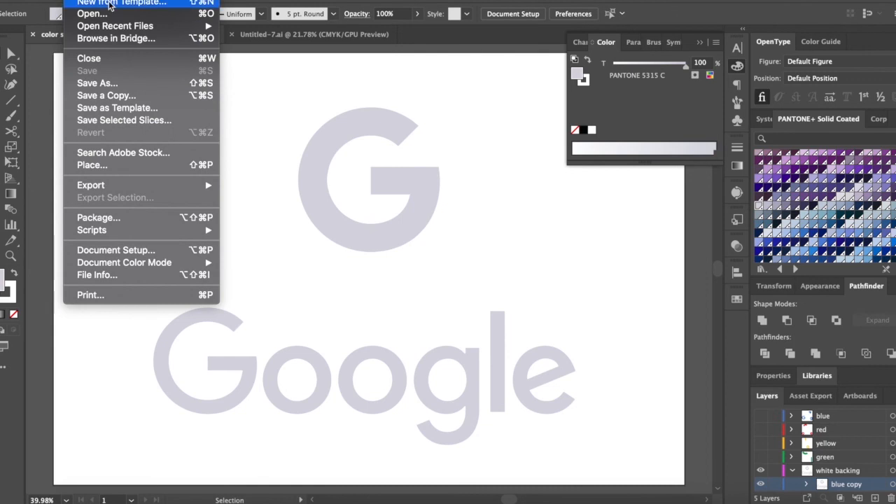
click(116, 250)
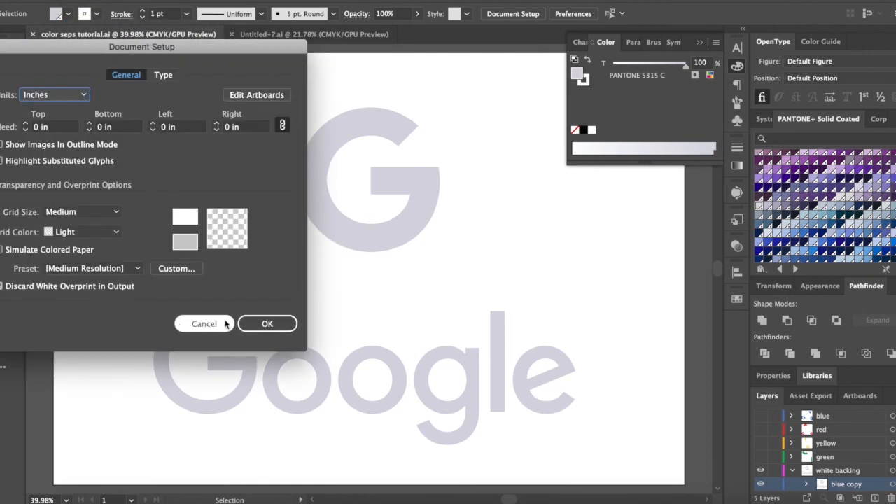
click(225, 323)
click(103, 0)
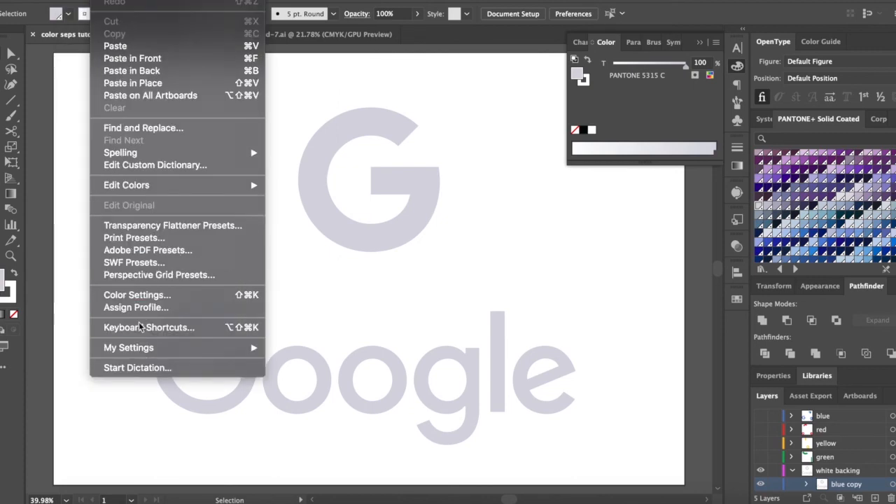
click(345, 294)
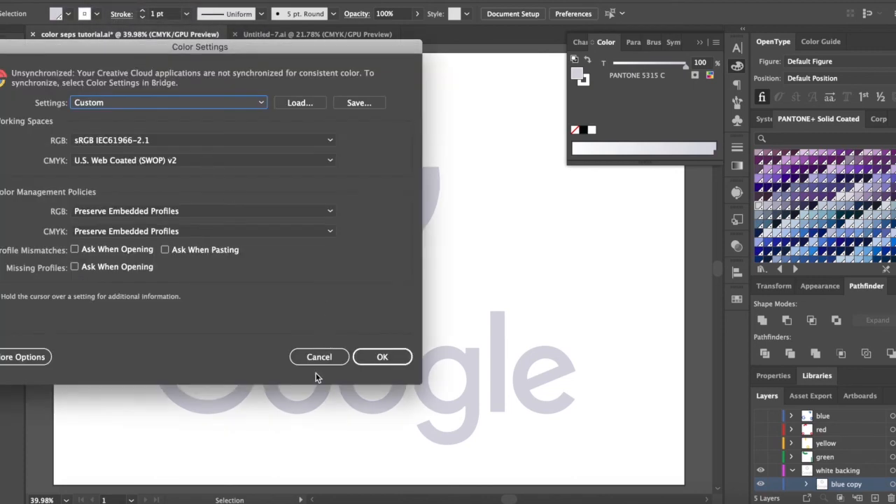
click(310, 357)
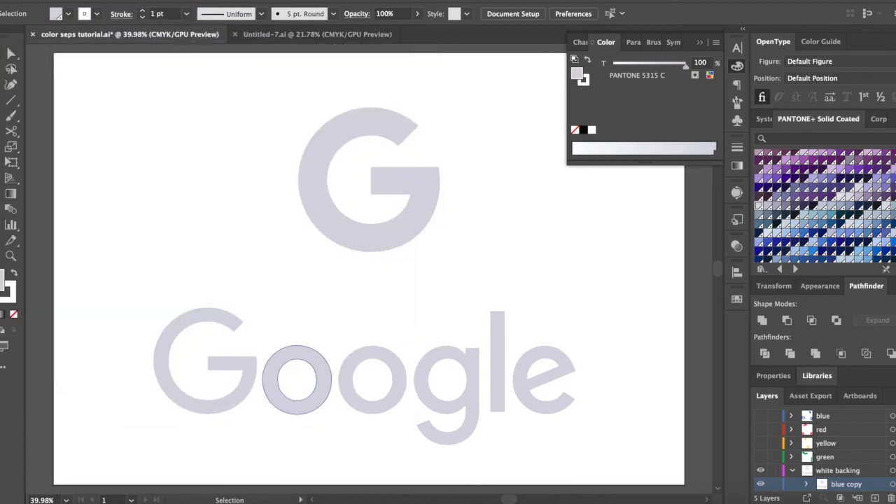
Review the Type options in Document Setup and check that the Document Color Mode is CMYK Color
click(103, 0)
click(115, 250)
click(162, 75)
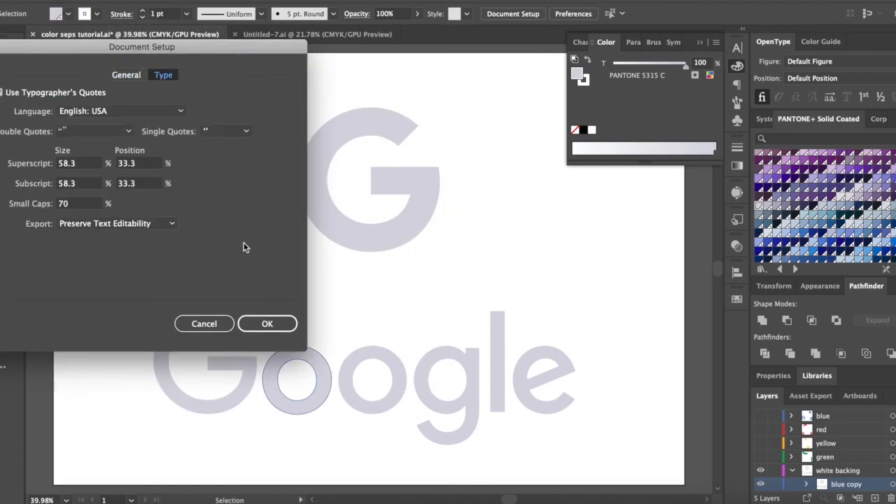
click(202, 322)
click(103, 0)
mouse_move(122, 262)
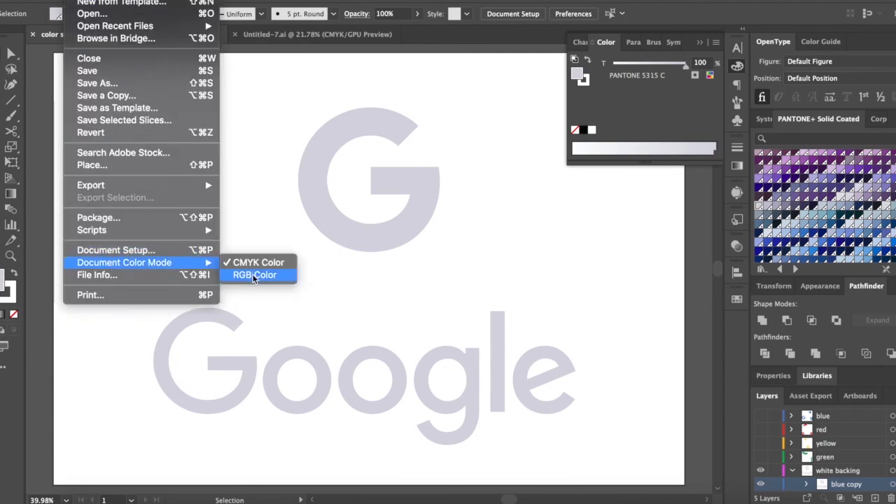
click(259, 270)
Consult the screen printing art prep notes in Pages and return to the Illustrator artwork
click(504, 501)
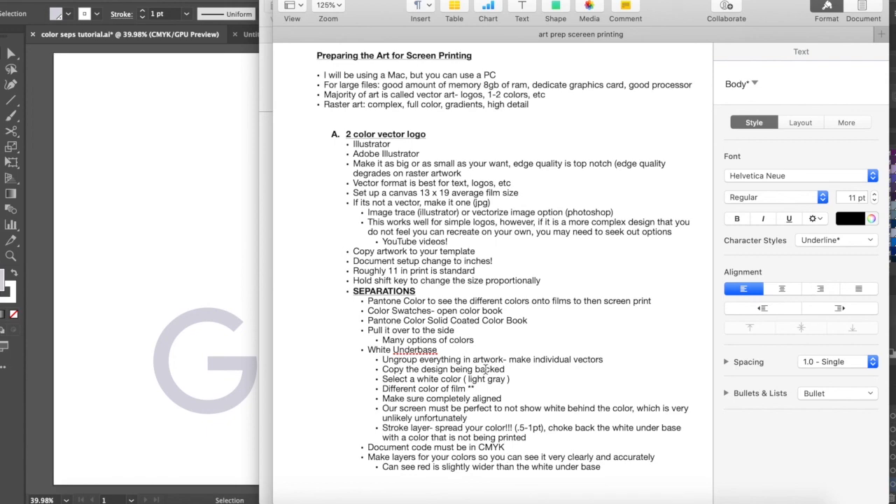
click(198, 434)
Show the red, yellow and green layers, compare their edges with the white backing between the two o's, and save the document
scroll(328, 362, up, 15)
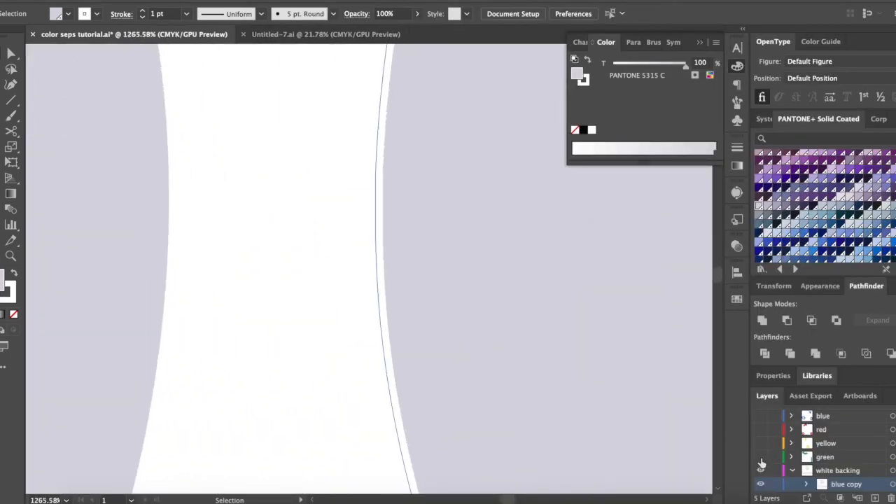
click(760, 429)
click(761, 429)
click(761, 429)
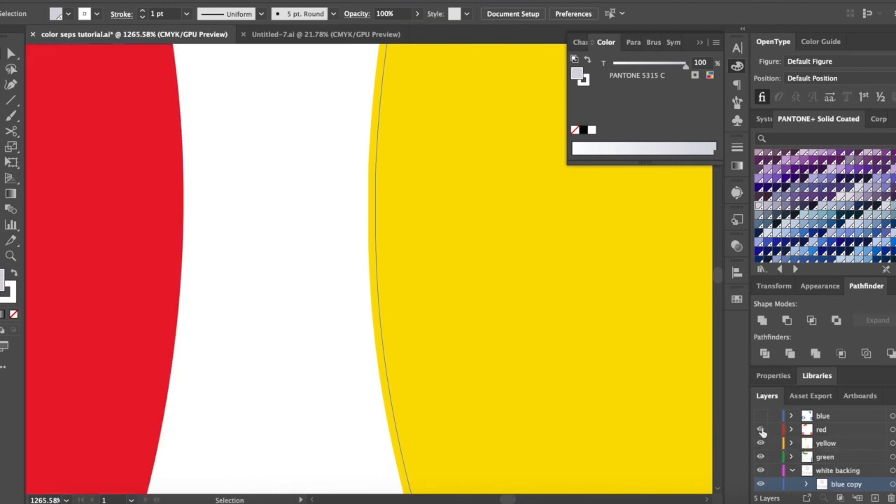
key(super+k)
click(390, 454)
key(super+0)
key(super+s)
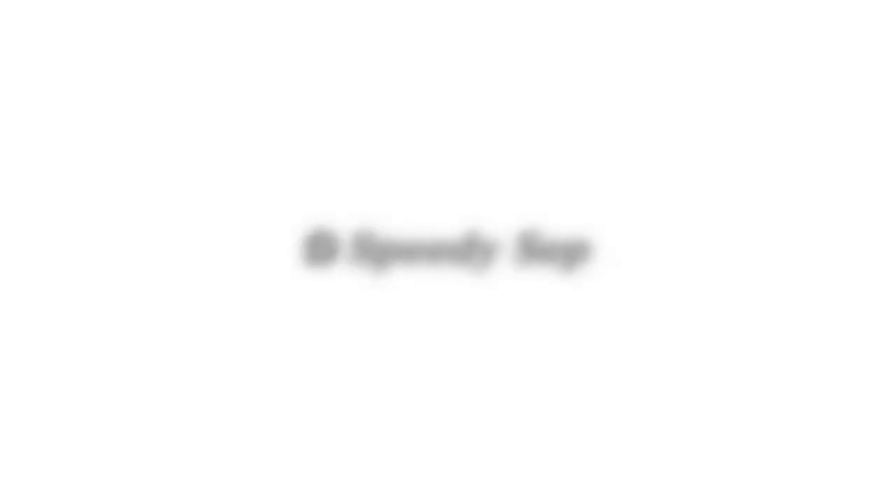